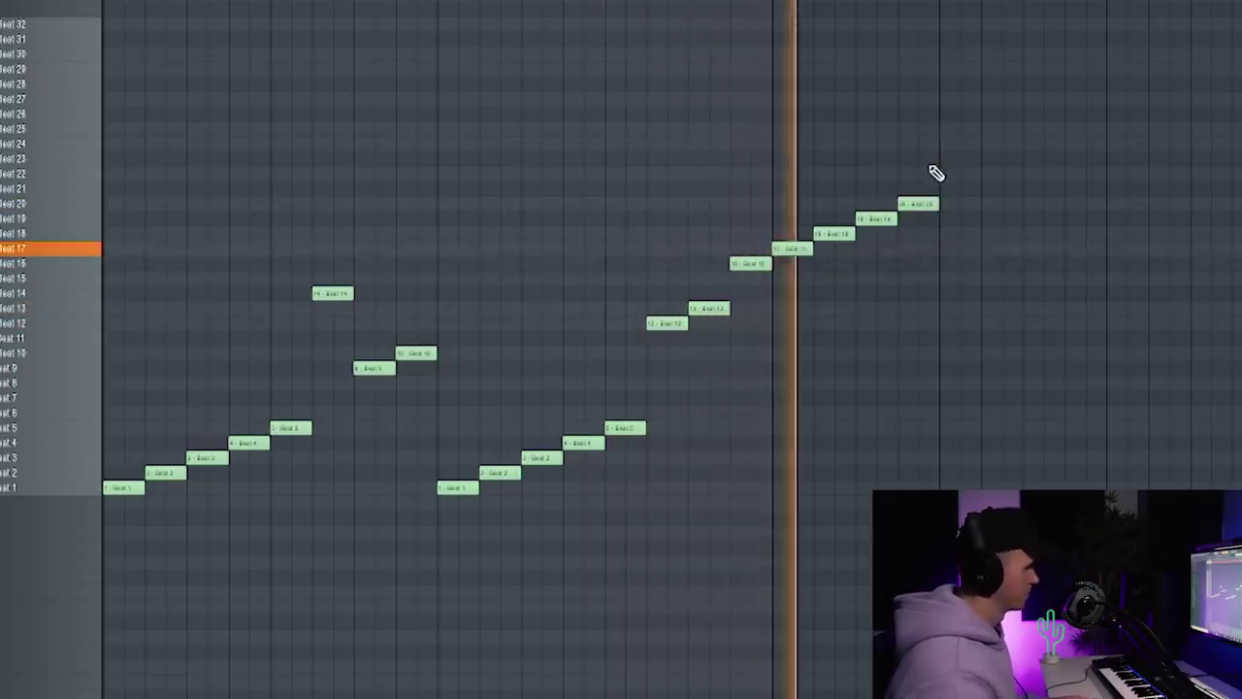
- Complete the sample's slice sequence in the piano roll with slices between Beat 20 and Beat 31, auditioning it along the way
key(space)
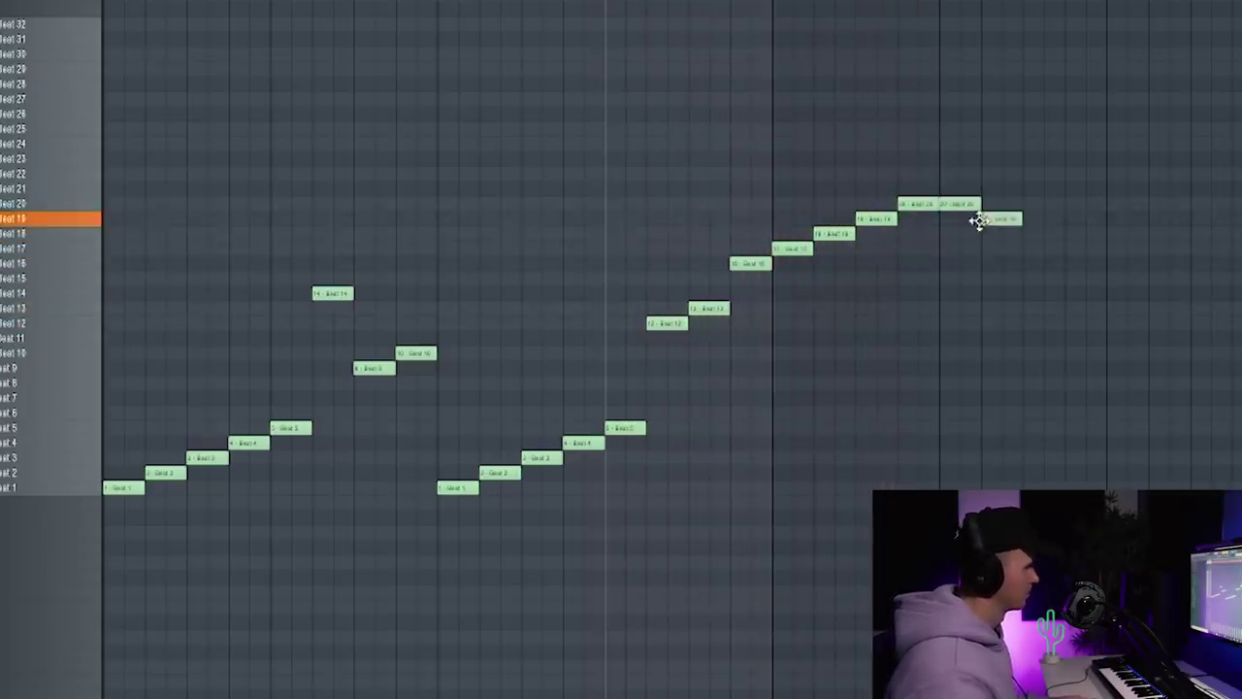
key(space)
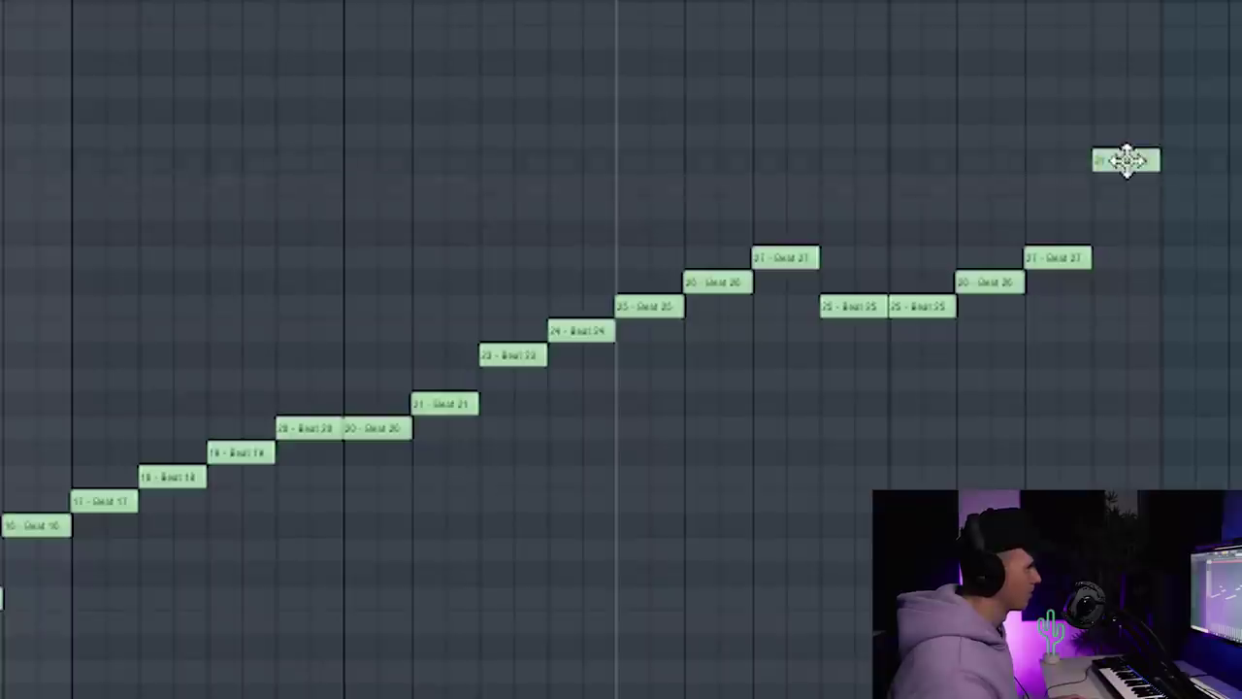
key(space)
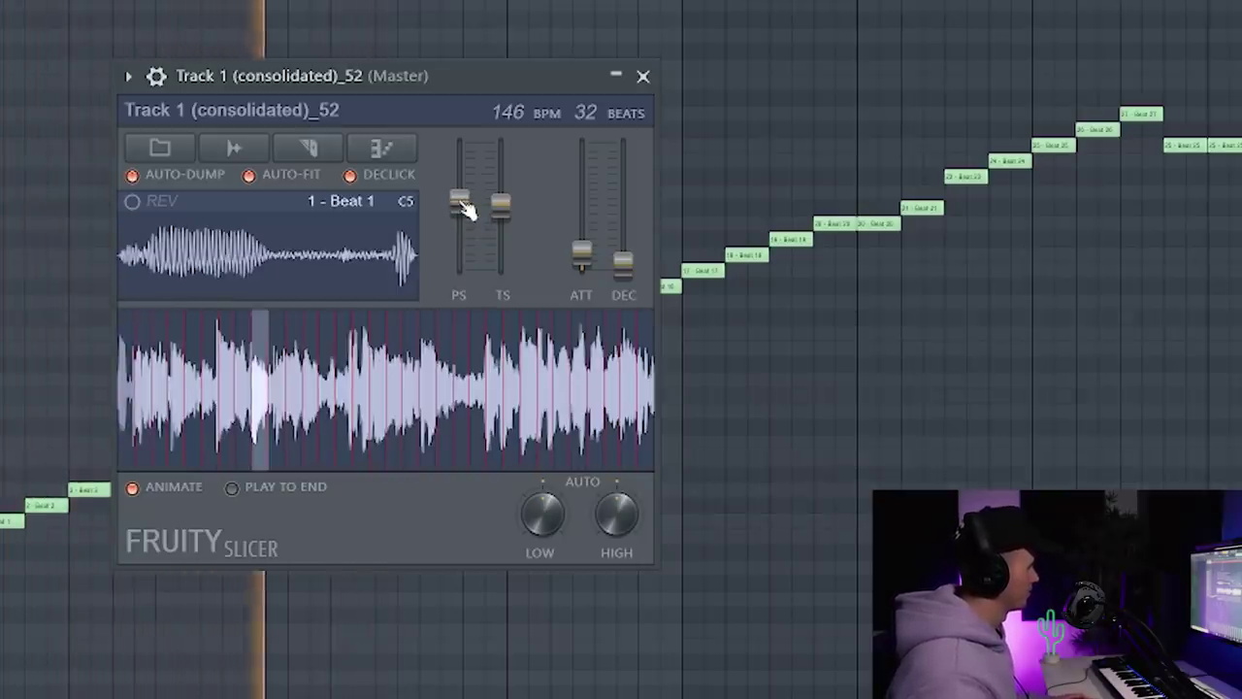
- Adjust the sliced sample's pitch shift in Fruity Slicer and cut its lows and highs with Fruity Parametric EQ 2
drag(465, 209, 466, 197)
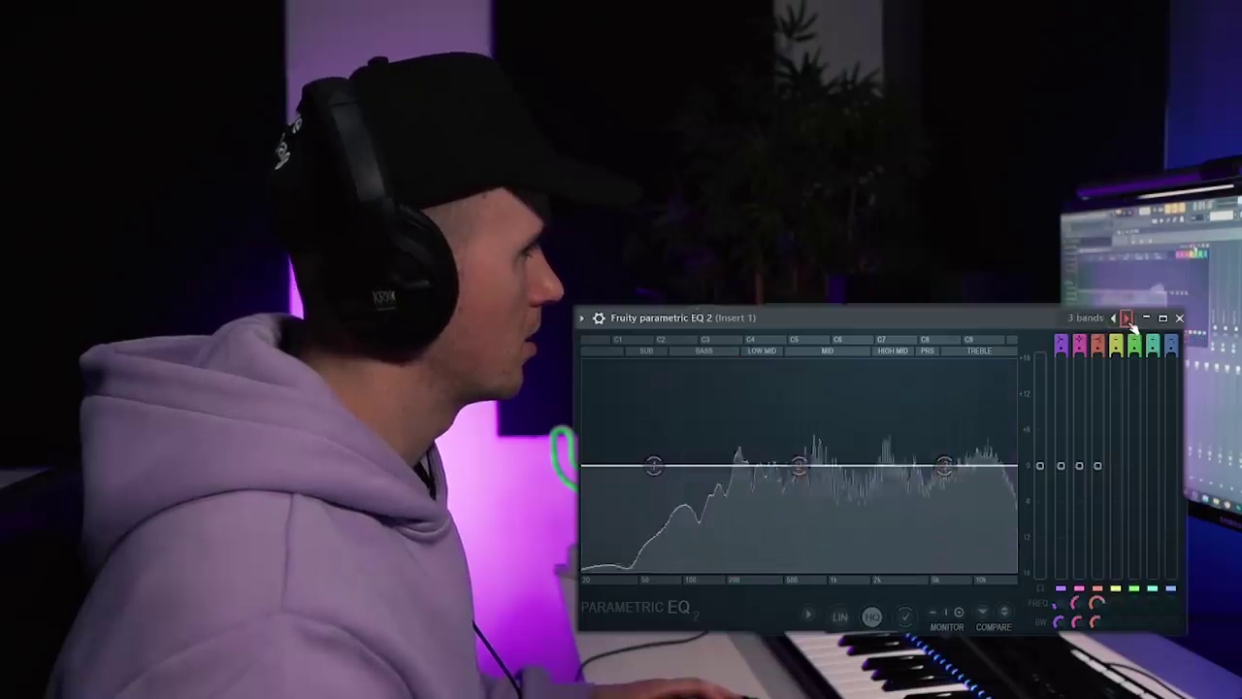
drag(606, 471, 671, 466)
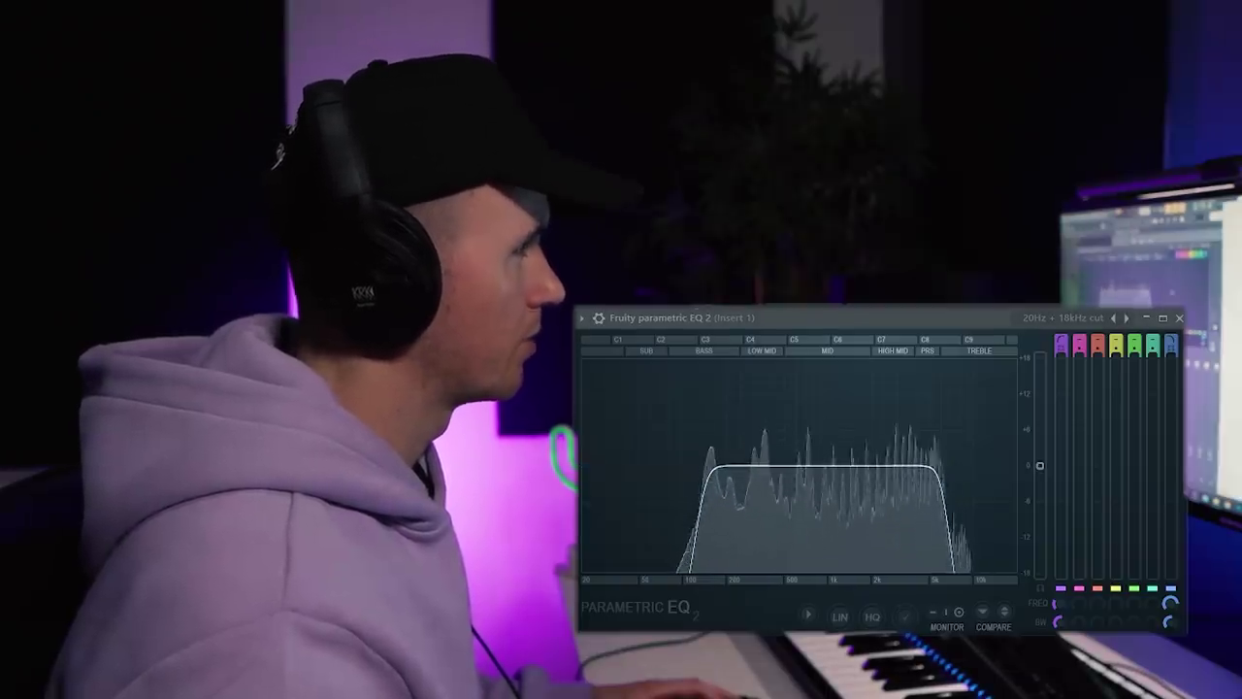
click(1225, 389)
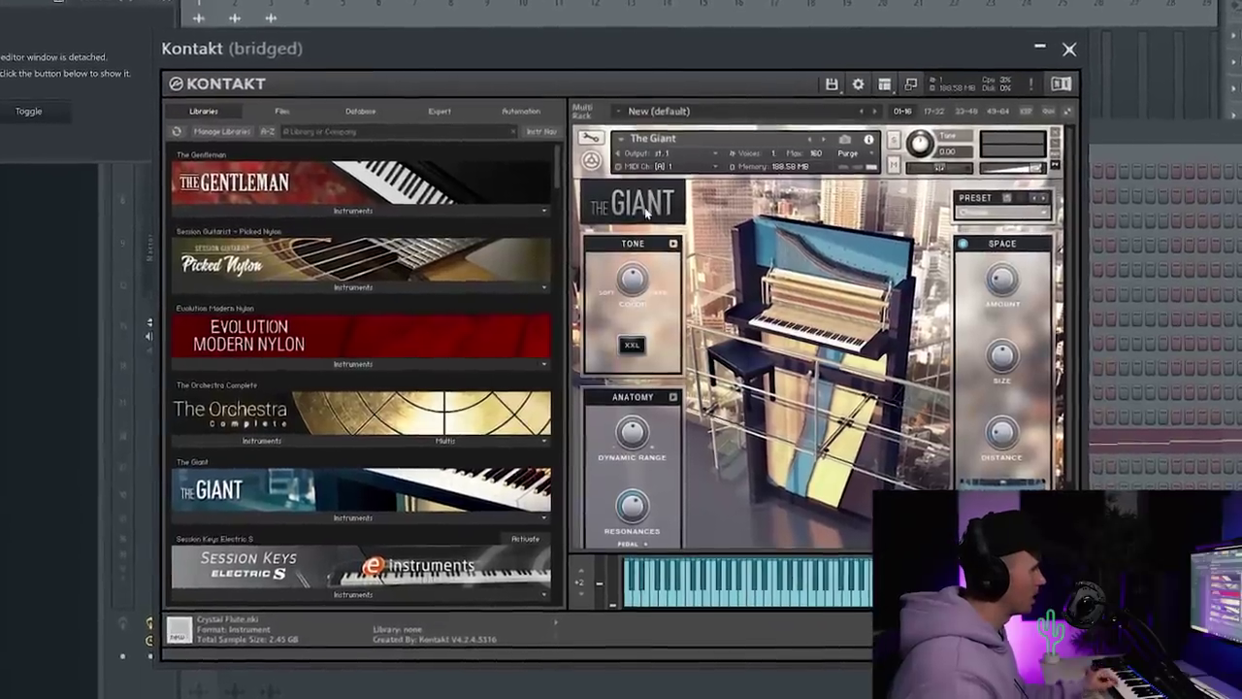
- Draw two-bar root notes G#3, G#3, C#4 and D#4 for The Giant piano and duplicate them an octave higher
click(1068, 49)
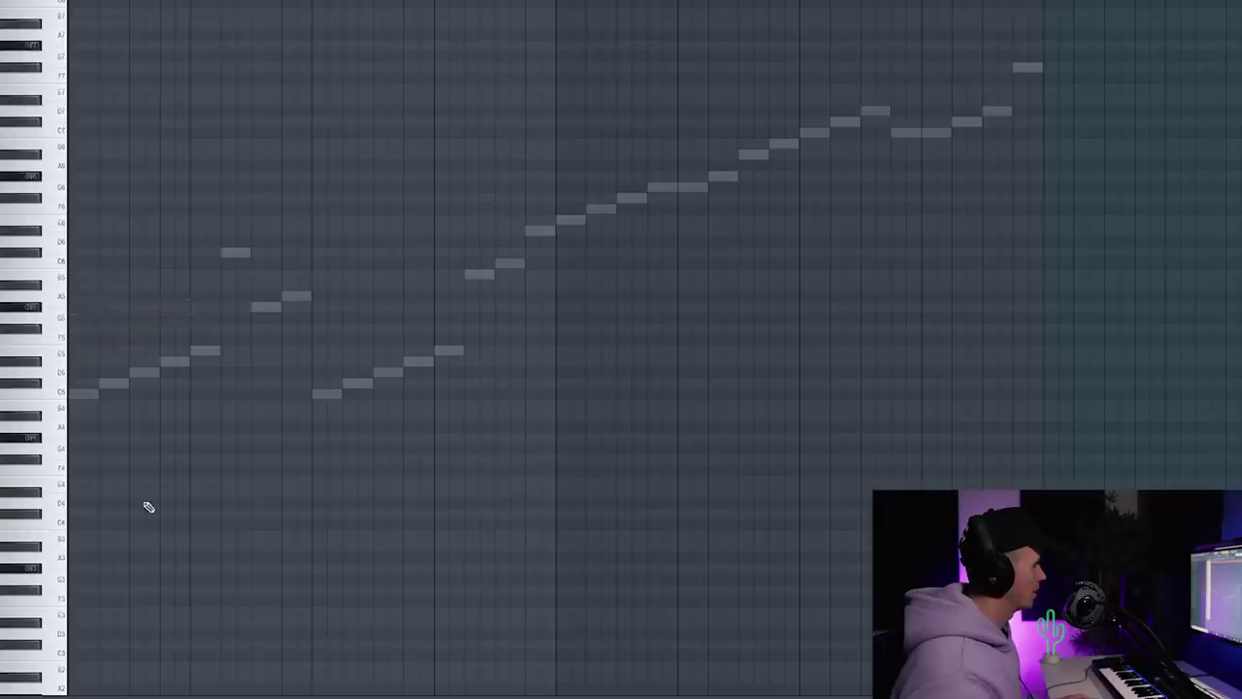
scroll(149, 506, down, 3)
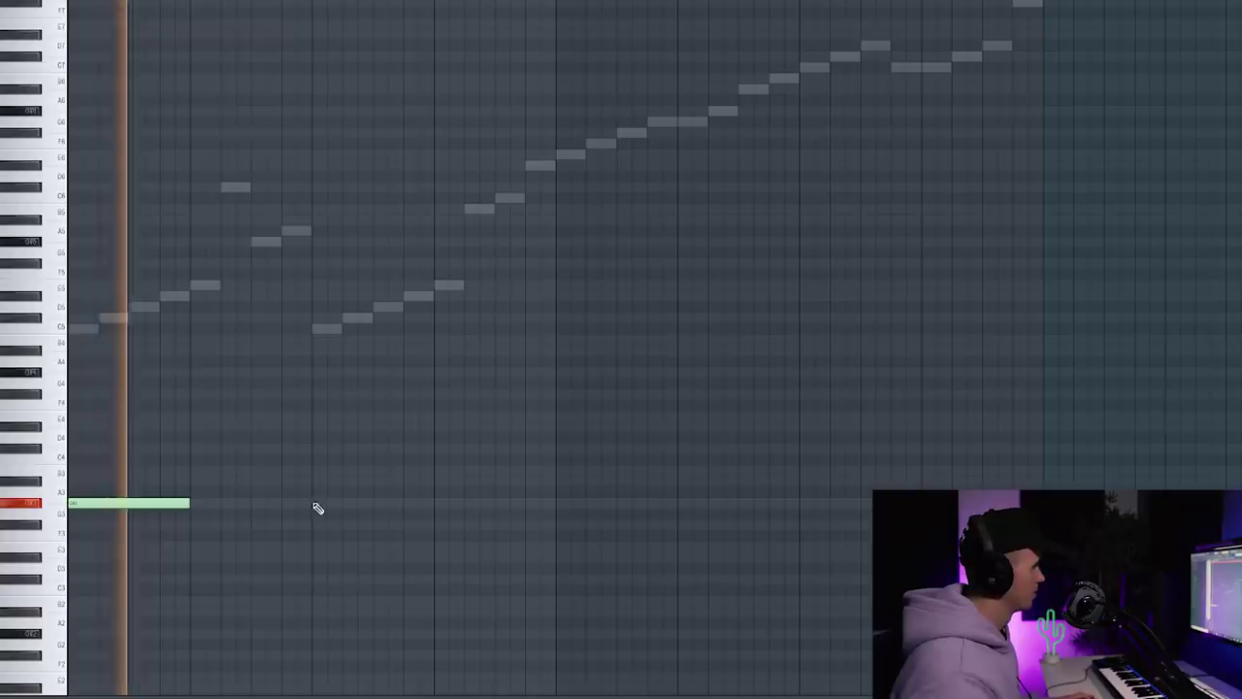
click(313, 504)
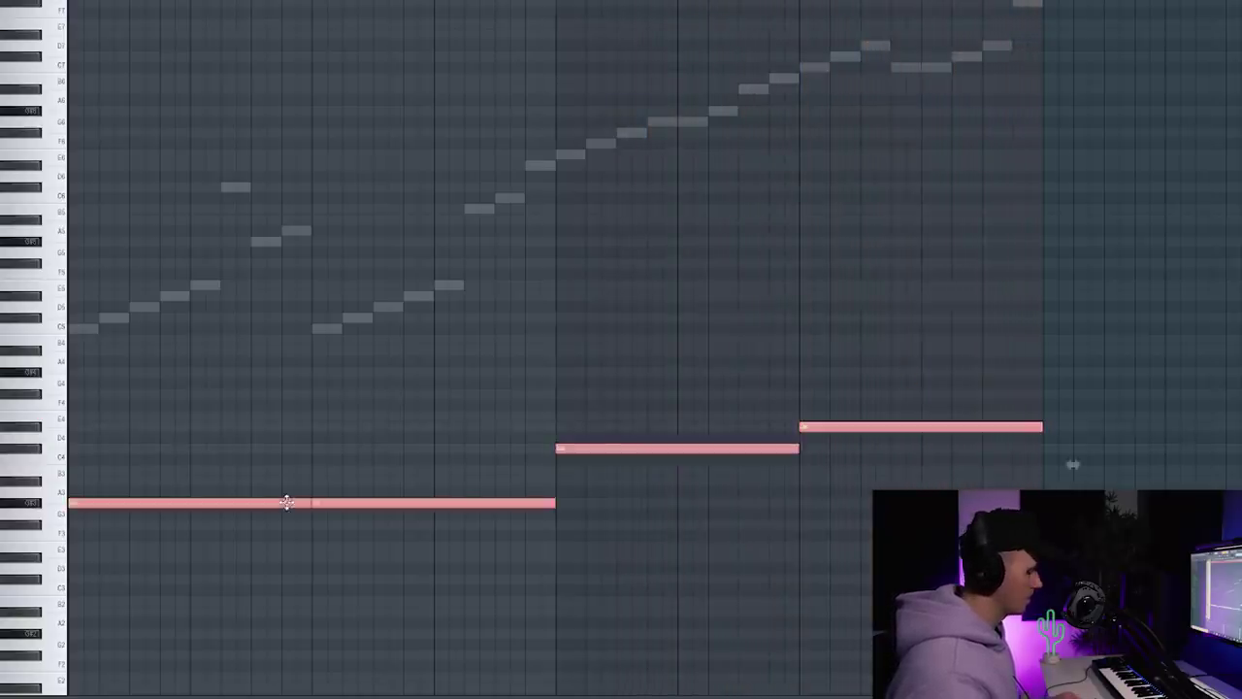
key(ctrl+v)
key(ctrl+Up)
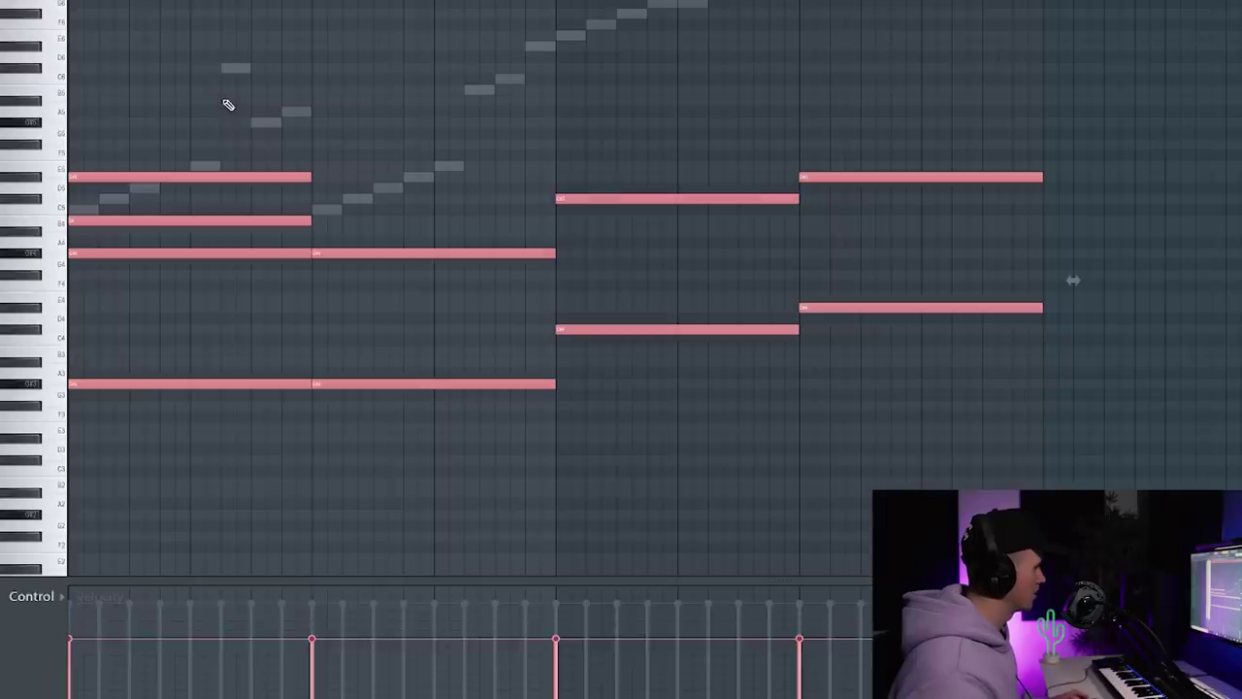
- Build the two G# chords with B4 and D#5, adding A#5 on top of the first and B5 on the second
key(space)
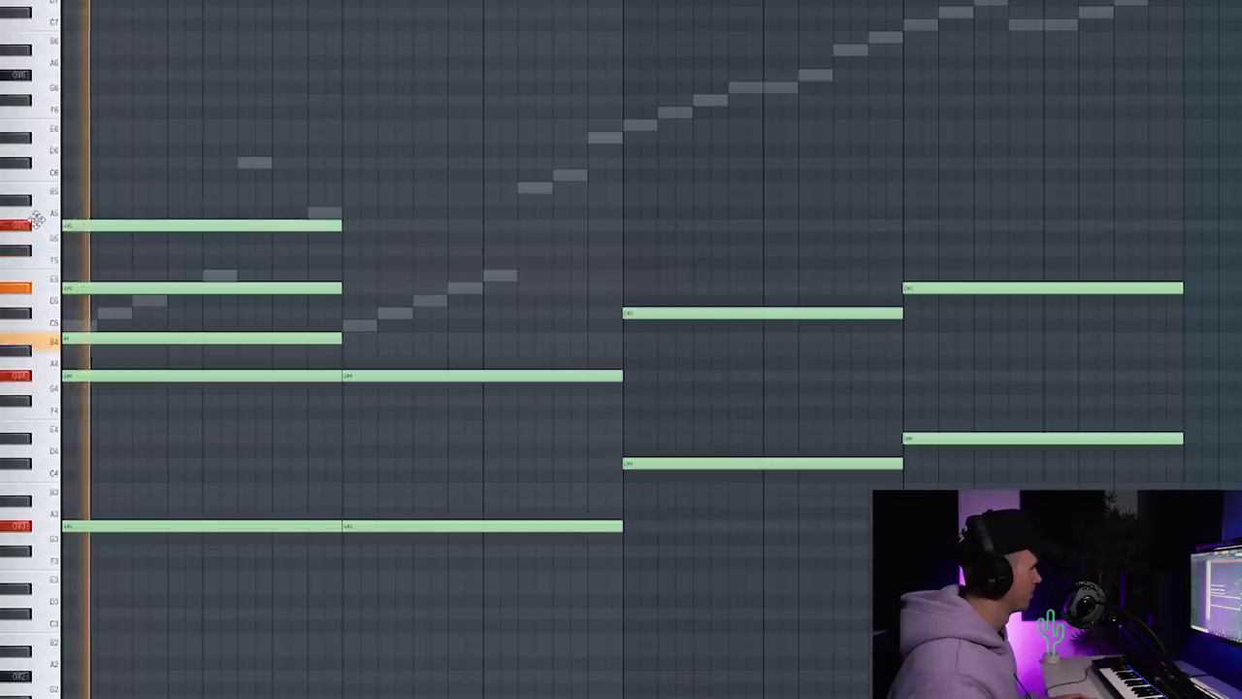
key(space)
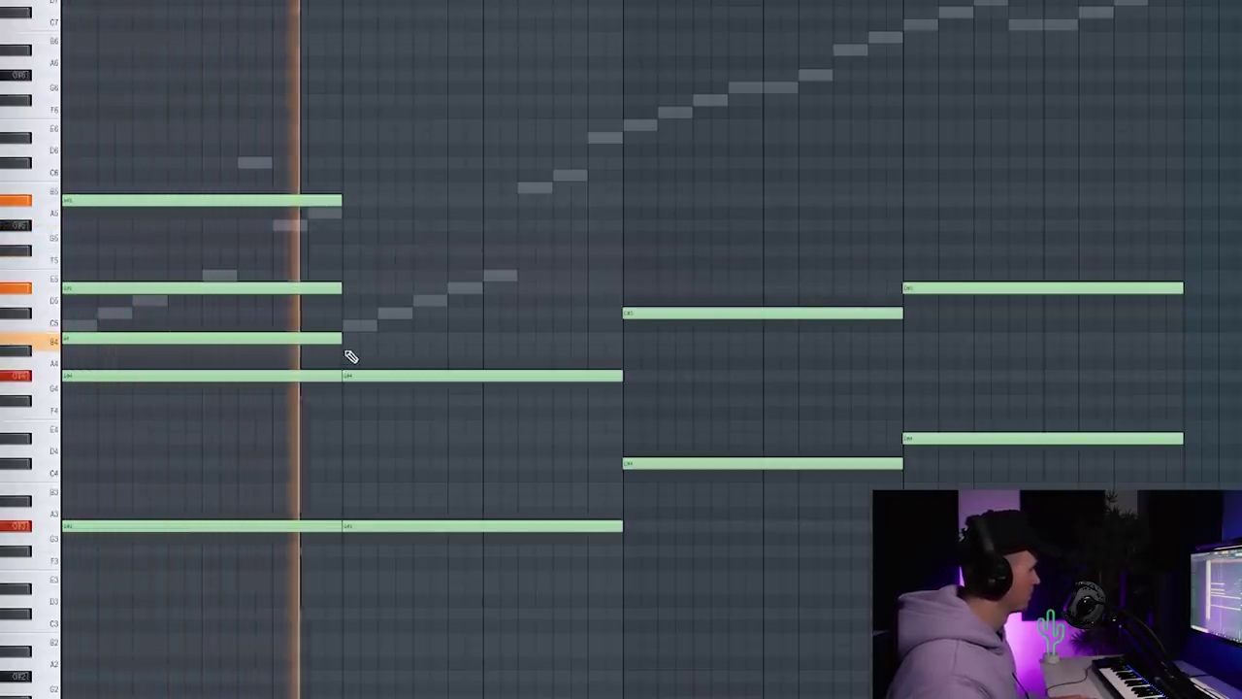
key(space)
click(347, 287)
key(space)
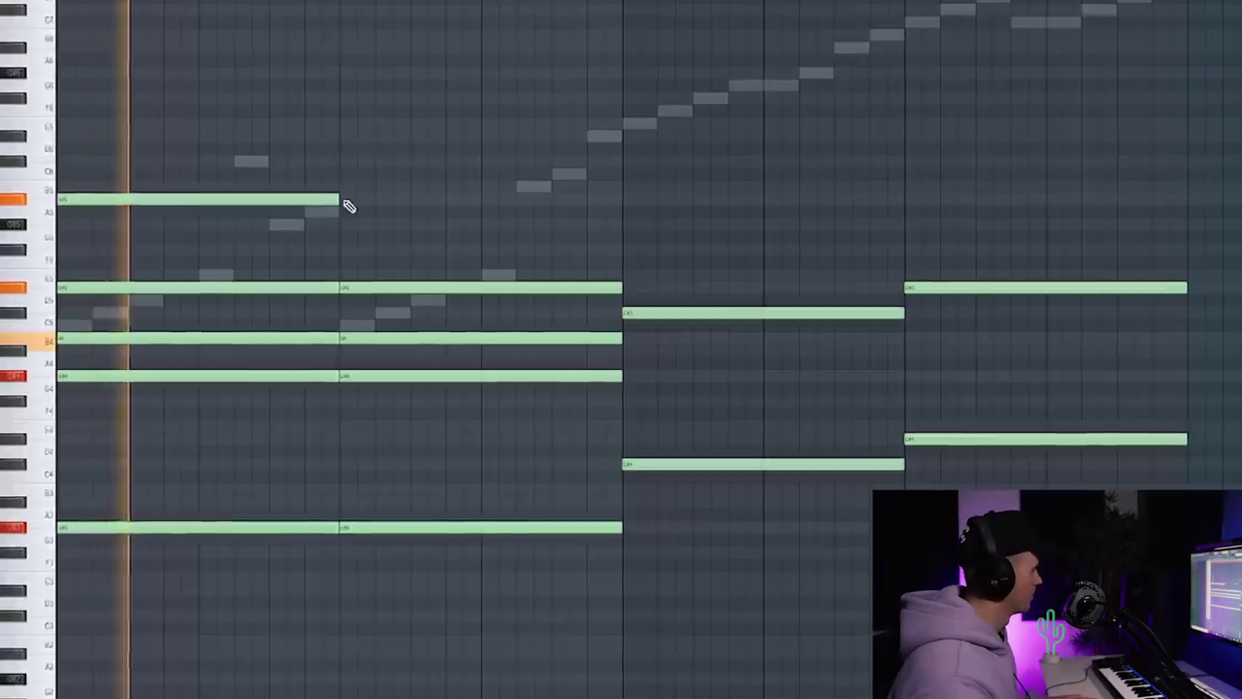
click(341, 187)
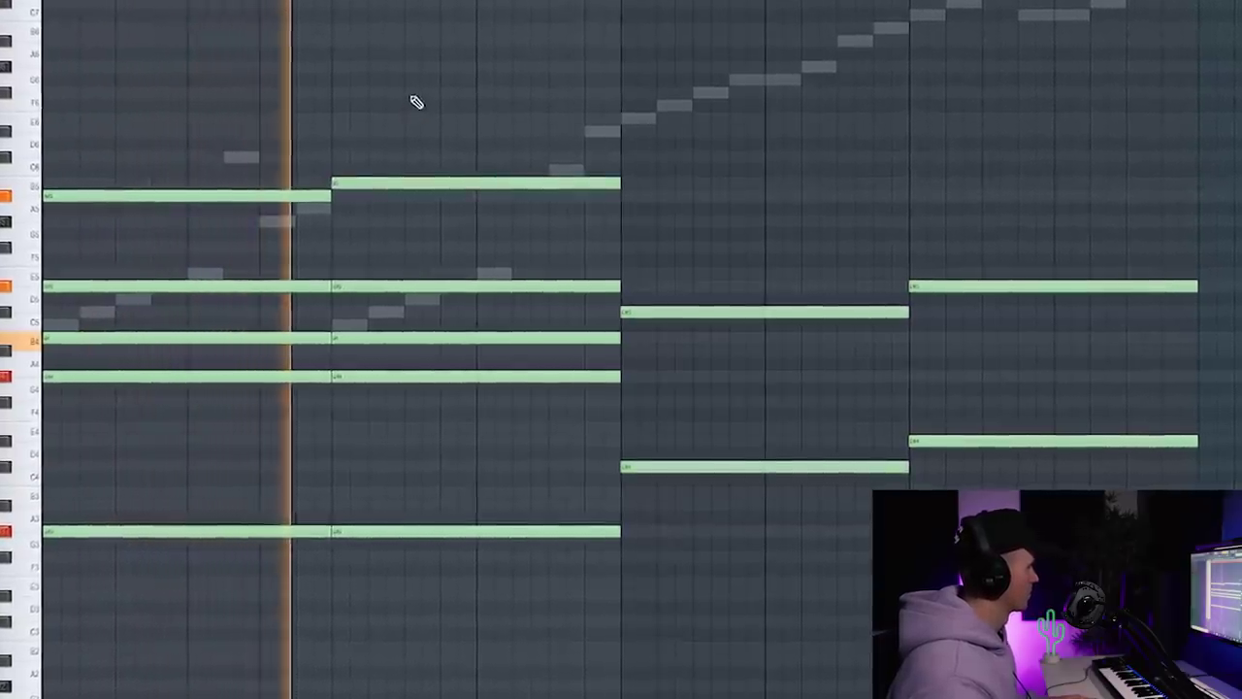
- Fill the C# chord with G#4, E5 and G#5, and the D# chord with A#4, F#5 and A#5
click(626, 272)
click(622, 221)
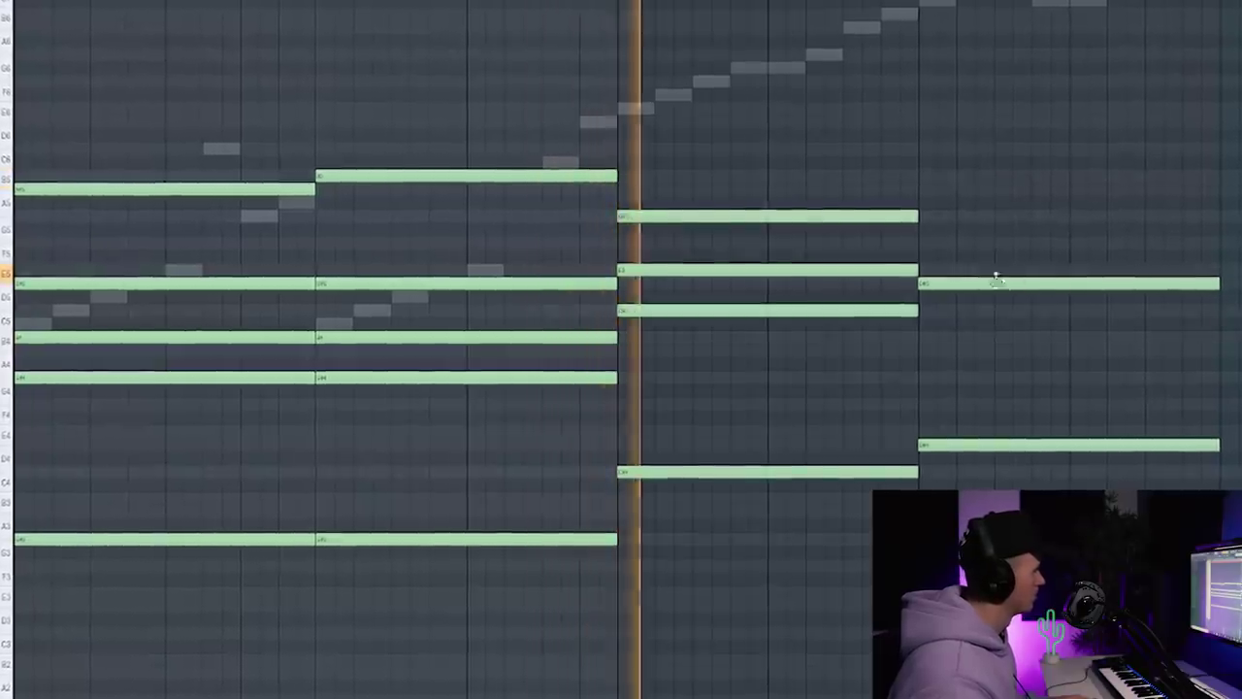
click(922, 239)
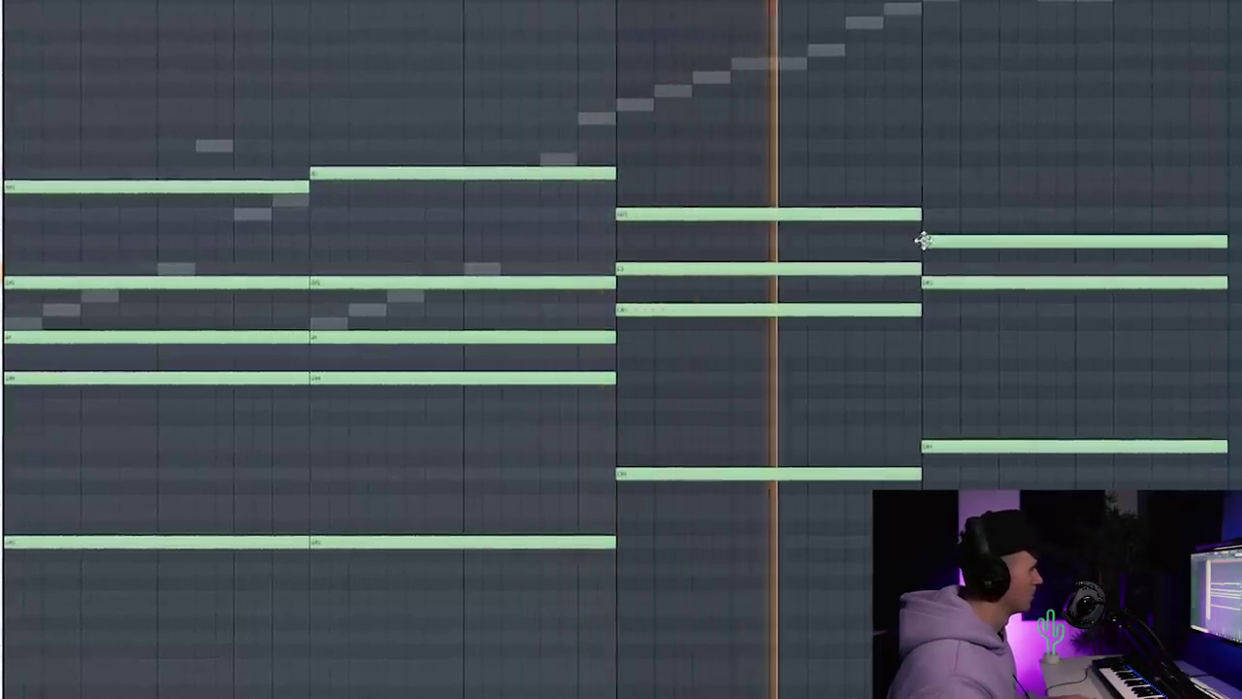
click(928, 184)
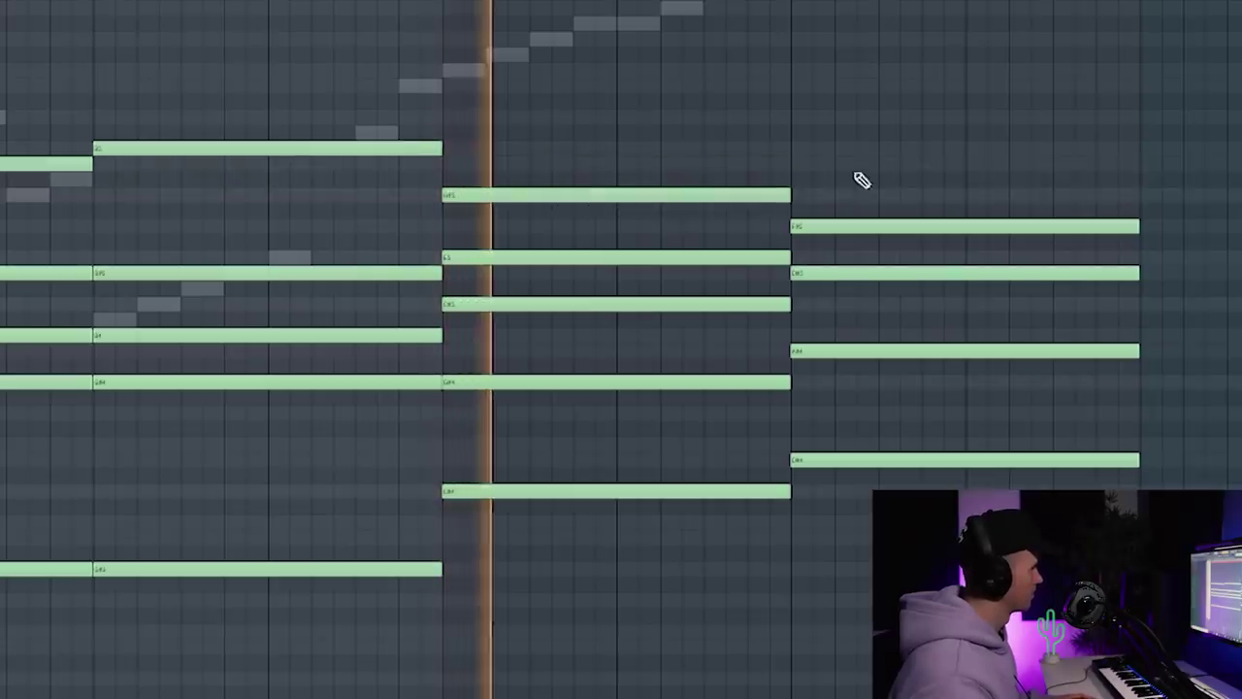
click(797, 165)
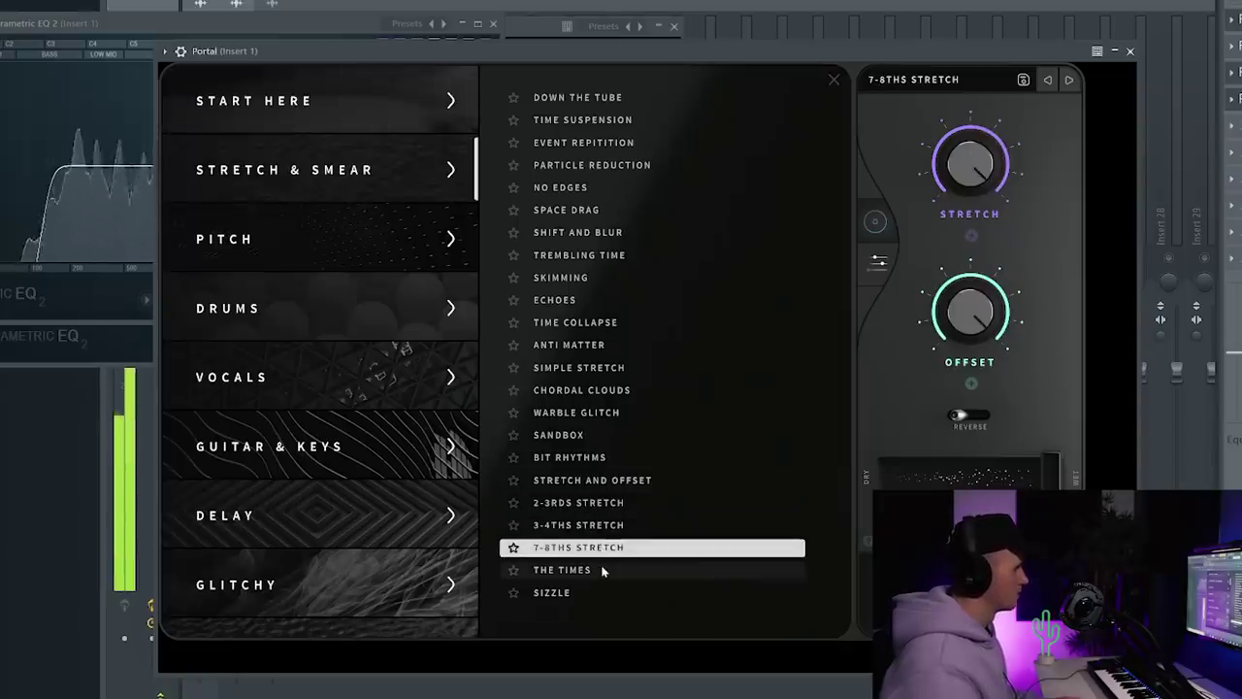
- Load Portal's "The Times" preset from the Stretch & Smear category
click(603, 571)
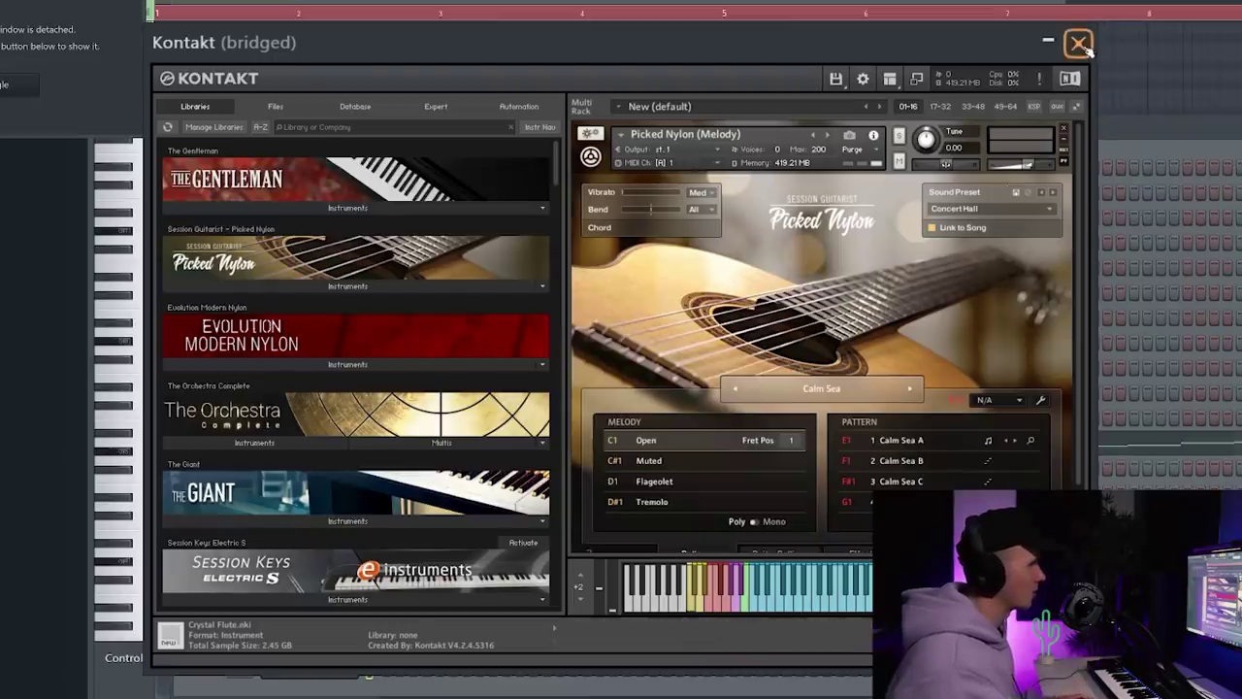
- Delete the low root notes from the Picked Nylon guitar part and transpose its remaining chords up an octave
click(1078, 42)
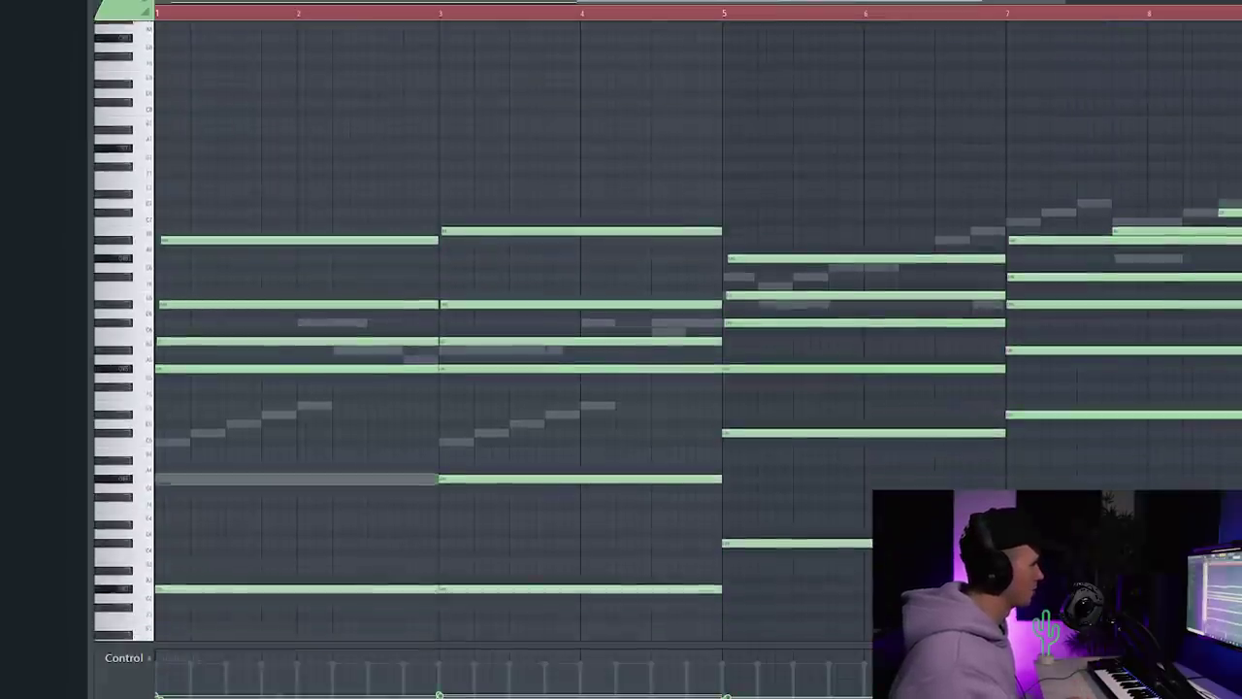
drag(304, 557, 695, 552)
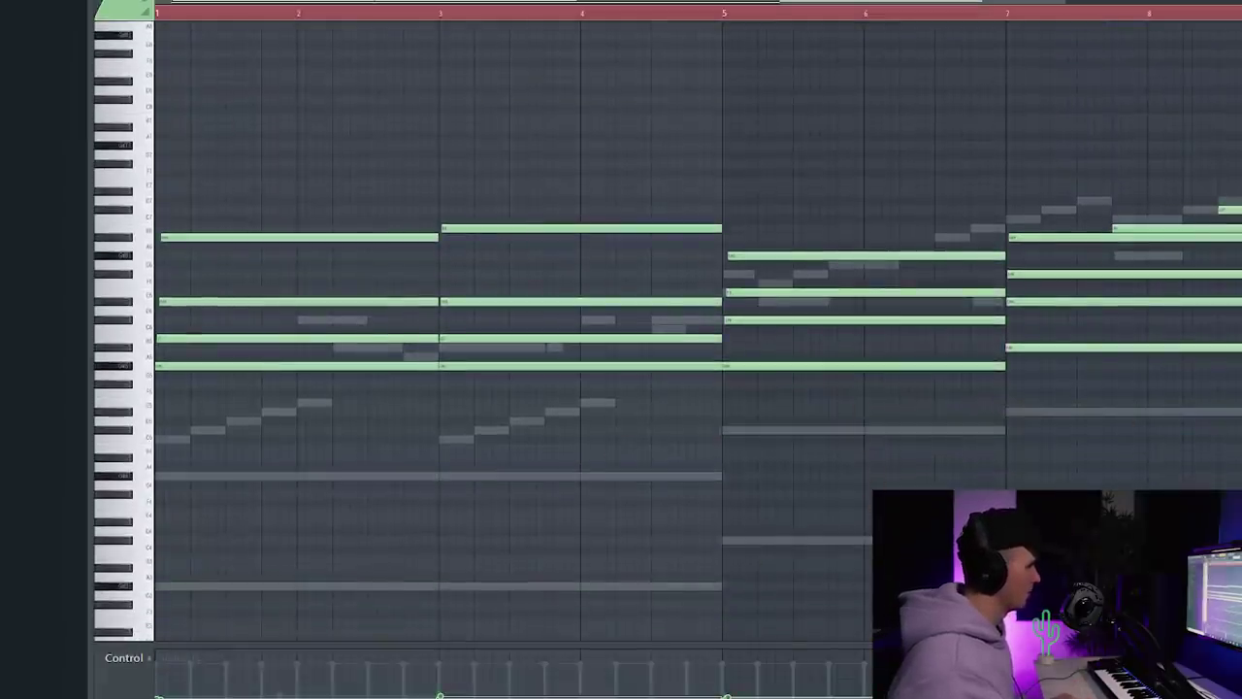
key(ctrl+Up)
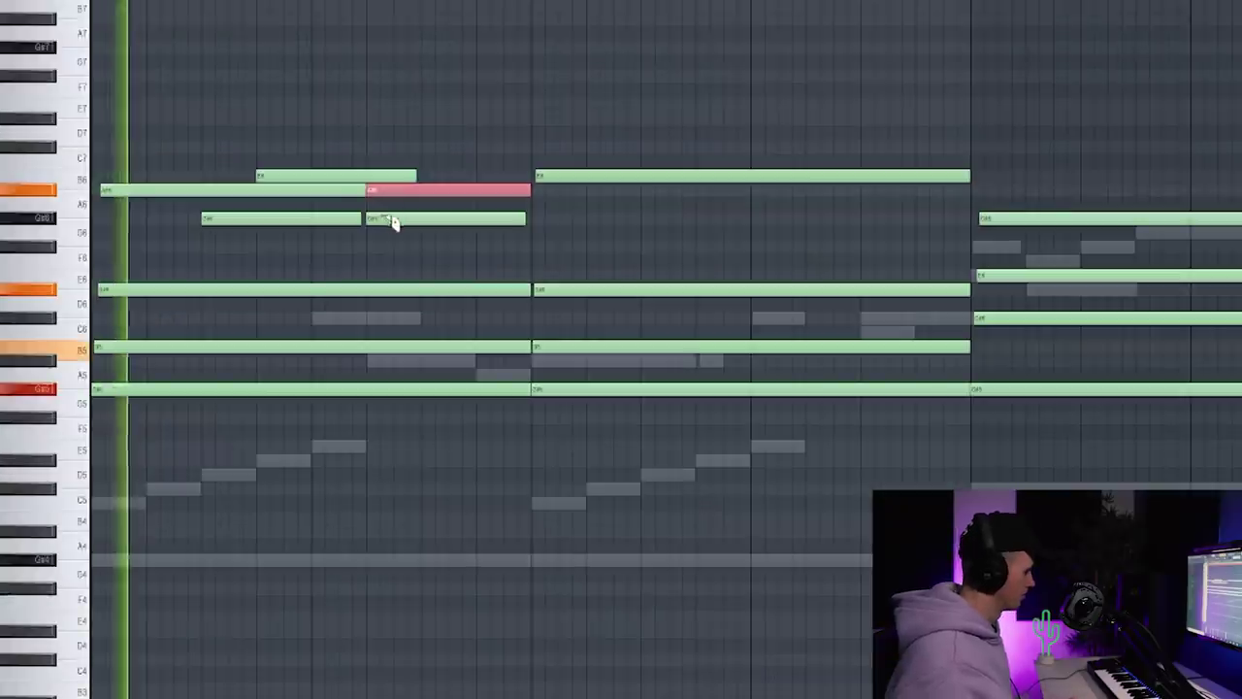
- Refine the guitar's top melody over the first two chords, moving the D#7 note earlier and shortening the E7 note
right_click(365, 146)
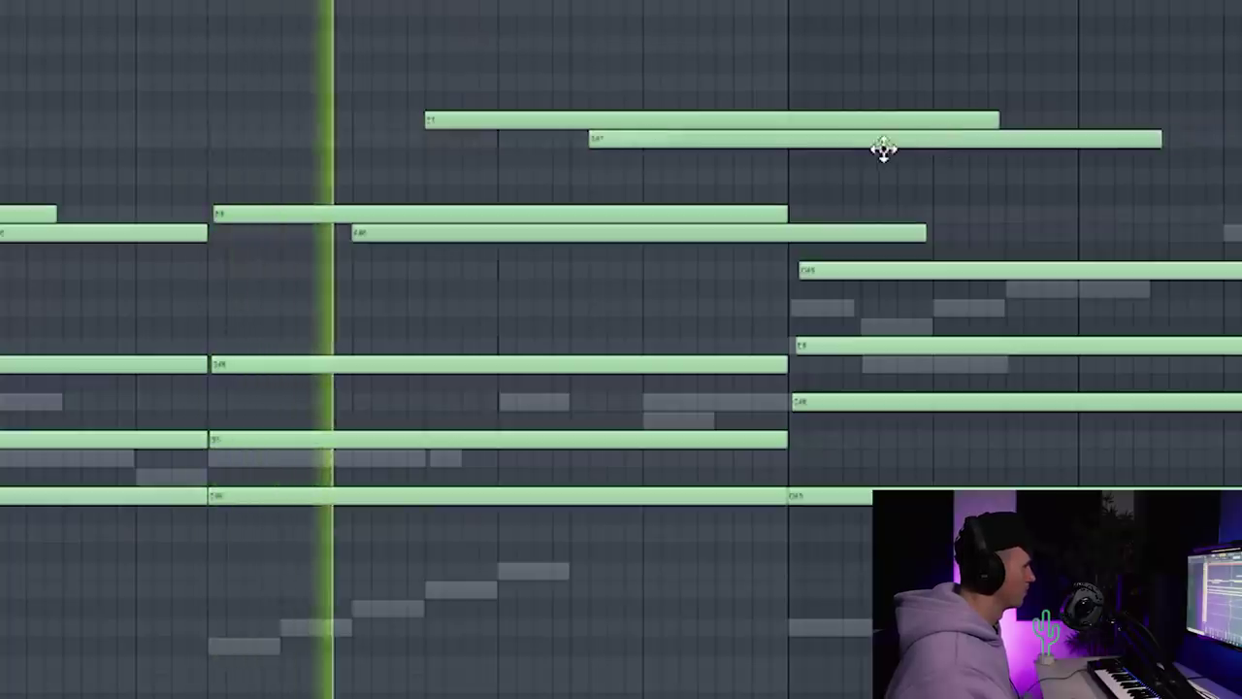
drag(883, 148, 873, 145)
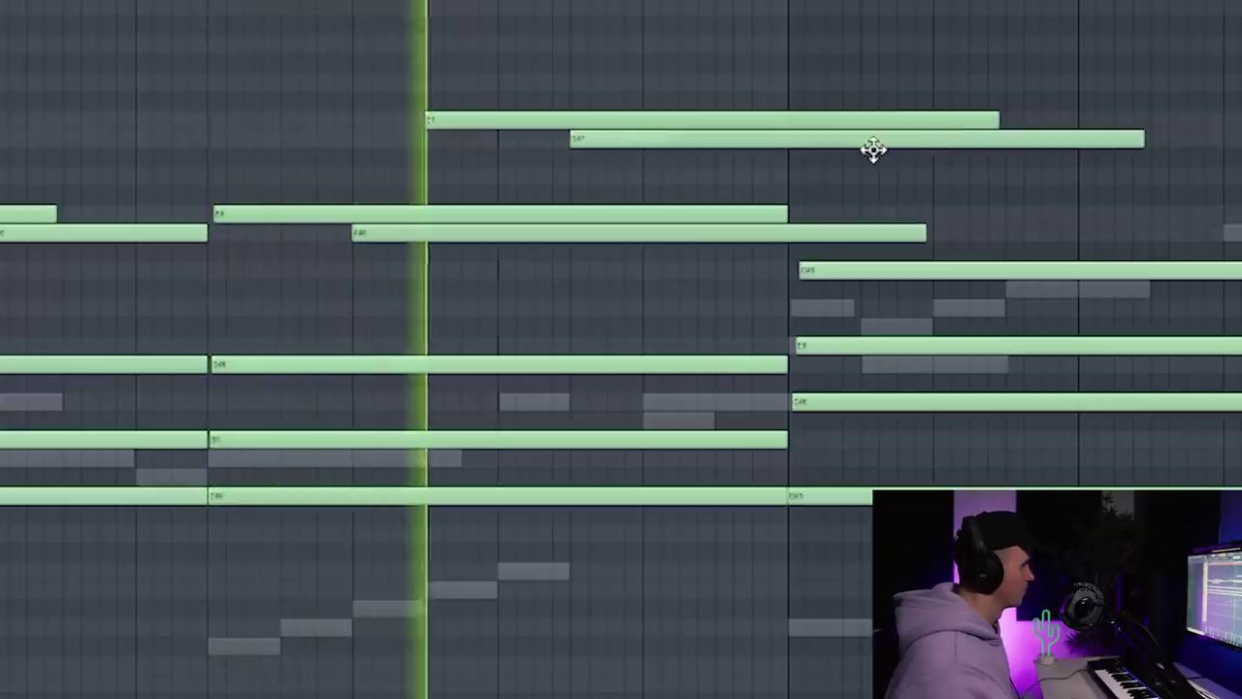
drag(999, 119, 579, 147)
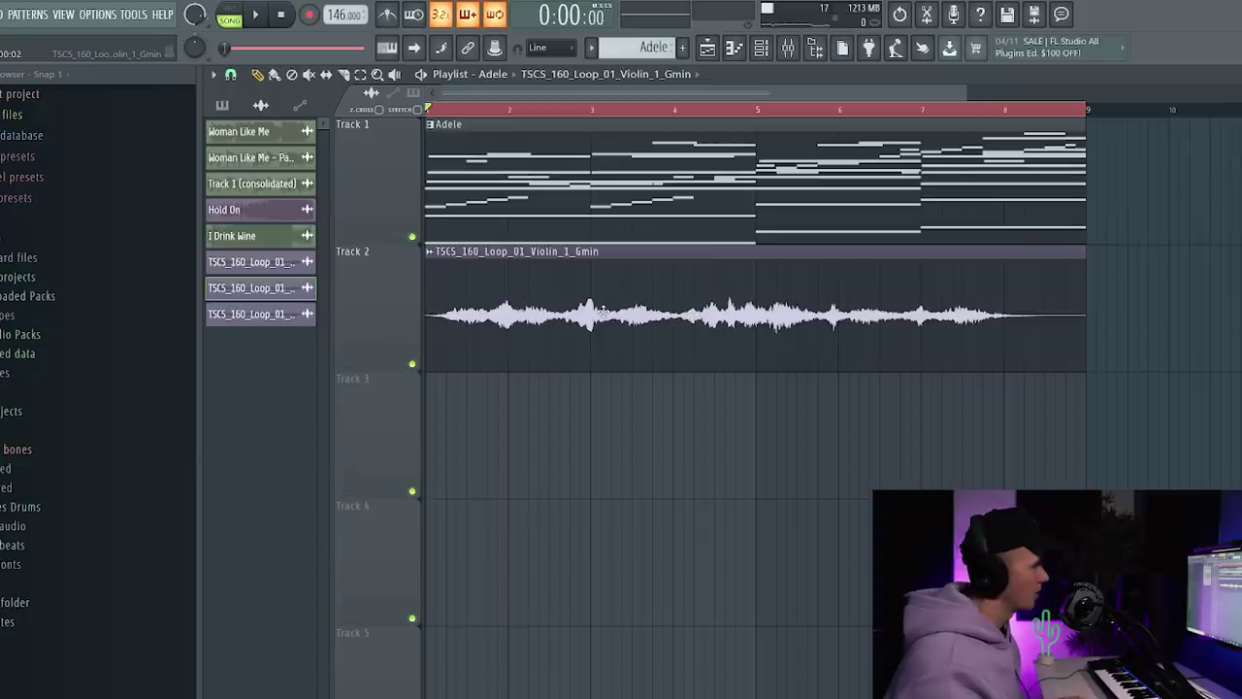
- Adjust the violin loop's time-stretching pitch in its clip settings and play it back with the melody
double_click(603, 311)
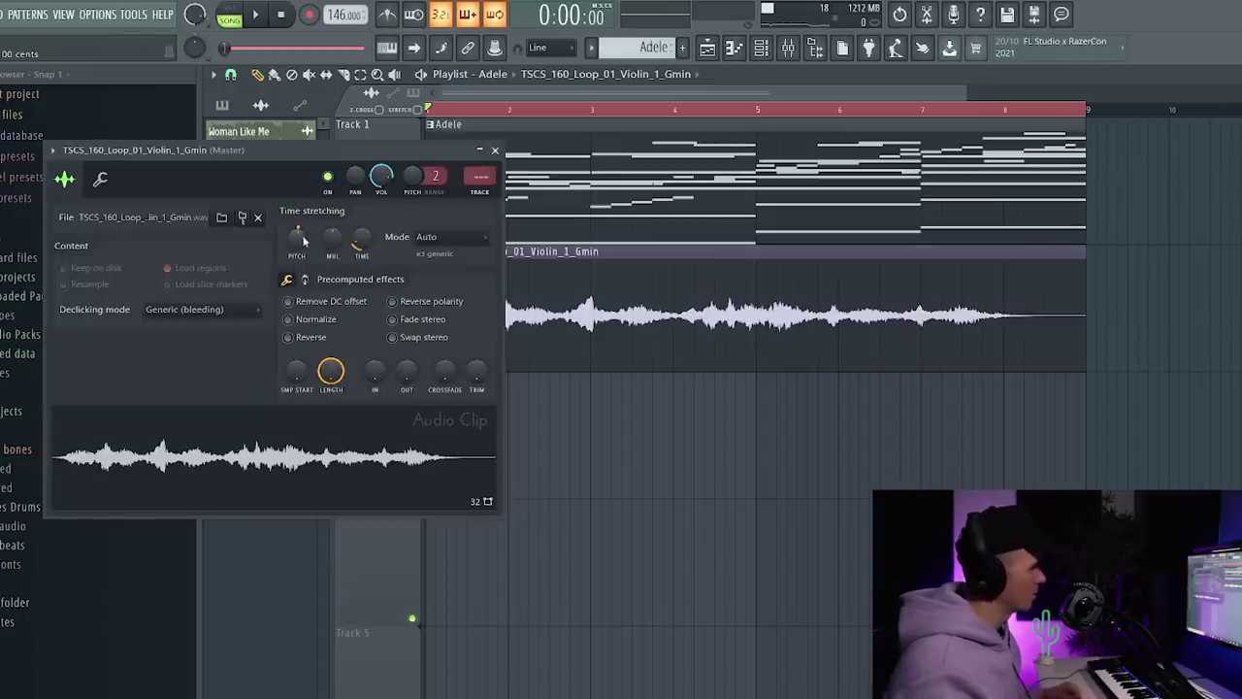
click(495, 153)
key(space)
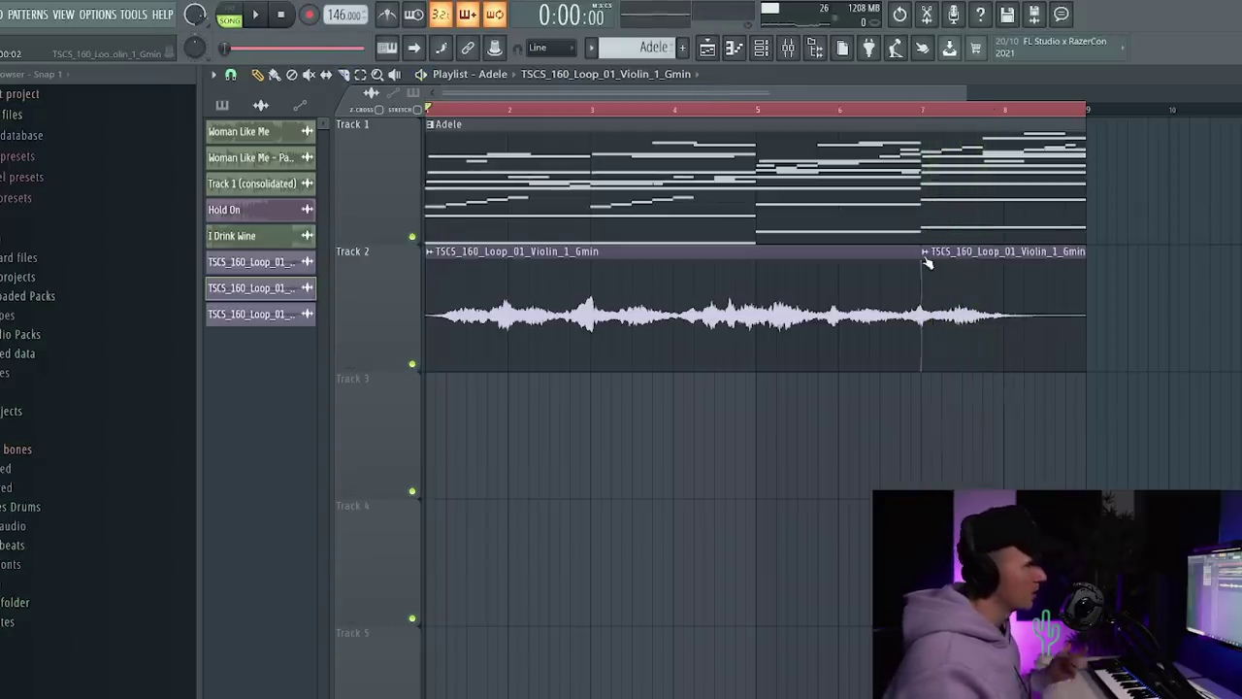
- Make the violin clip starting at bar 7 unique and set its pitch shift to -300 cents
right_click(925, 257)
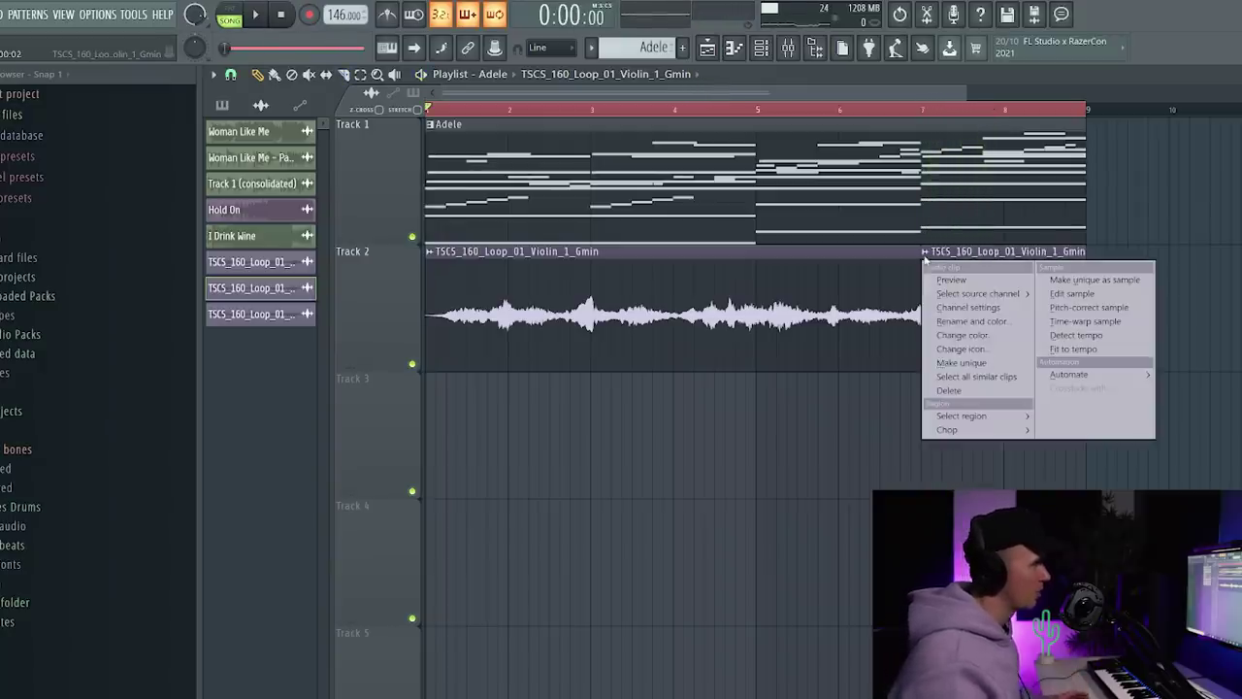
click(963, 363)
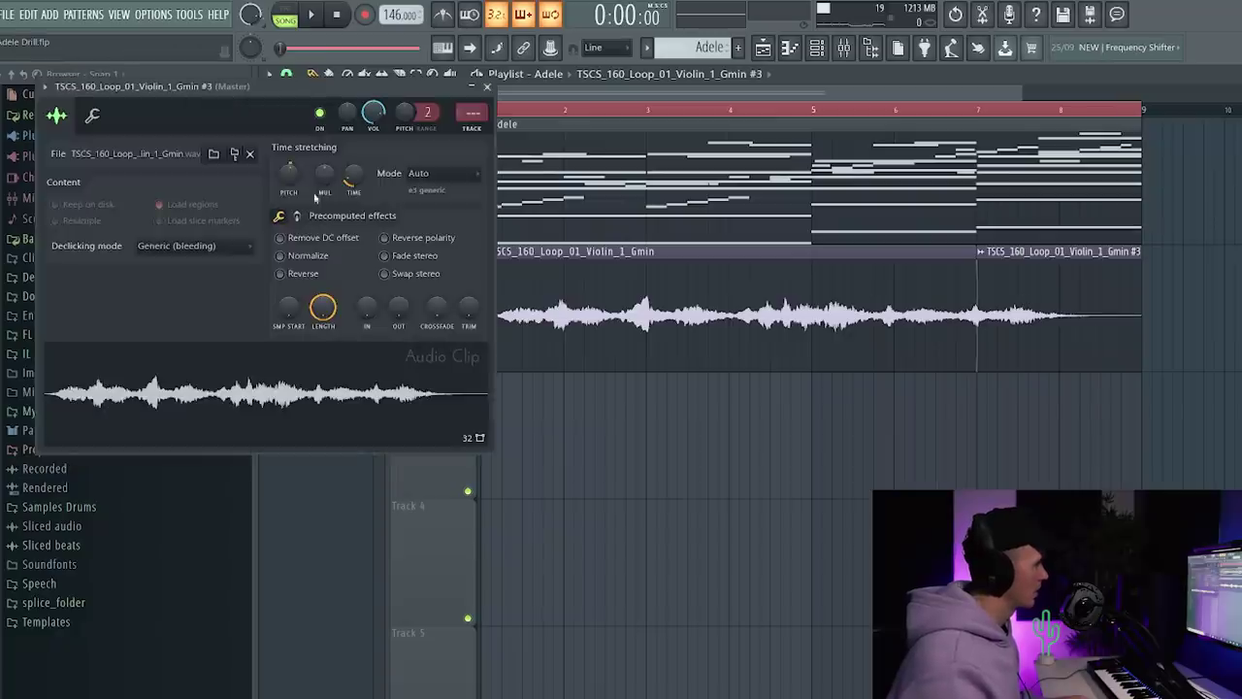
drag(311, 94, 791, 264)
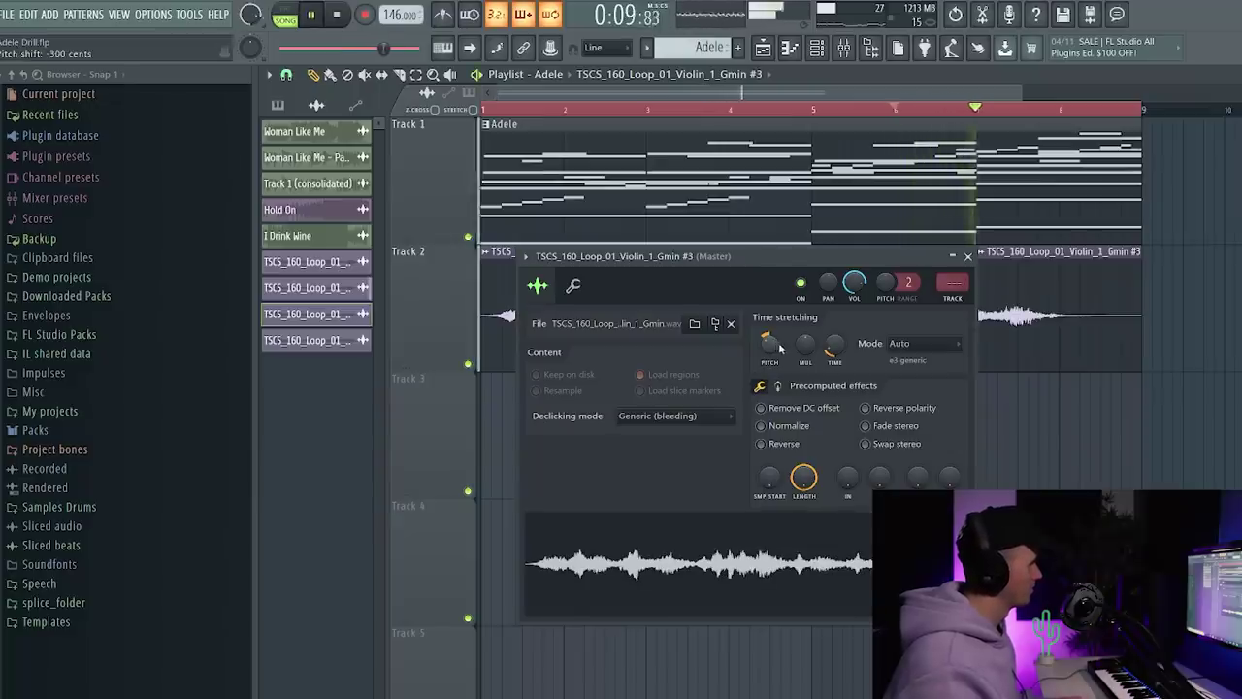
click(968, 257)
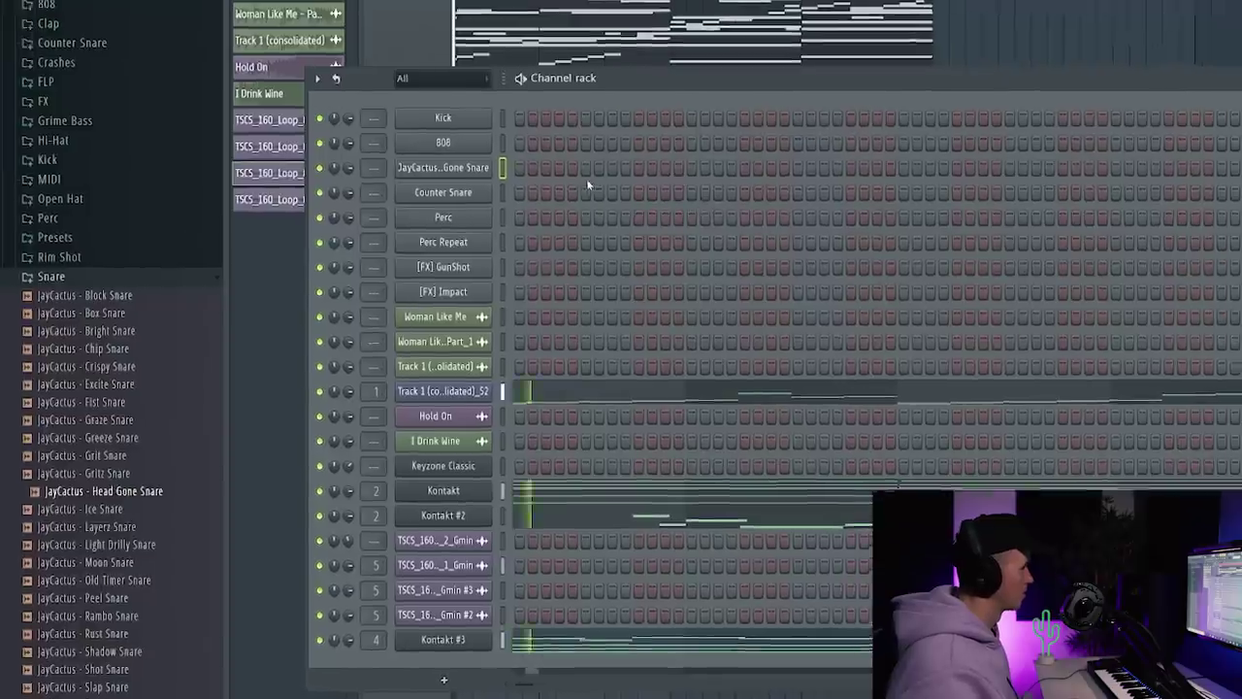
- Place four JayCactus Head Gone Snare hits across the pattern's step sequence
click(585, 168)
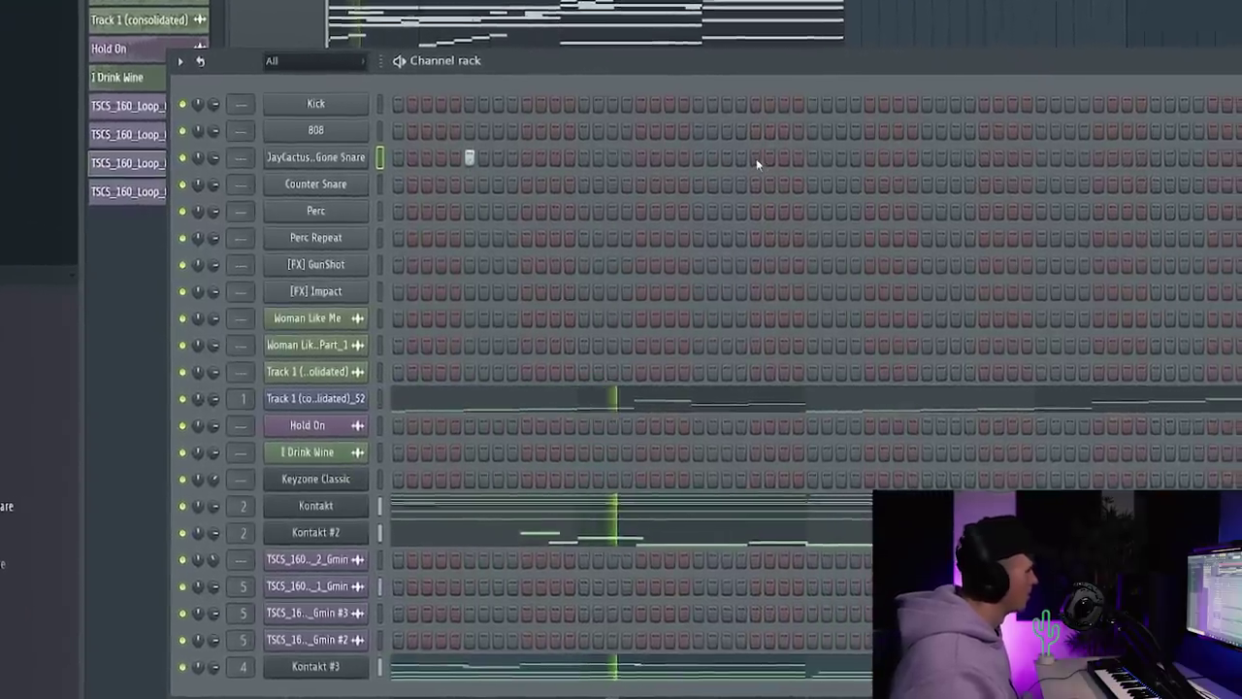
click(759, 157)
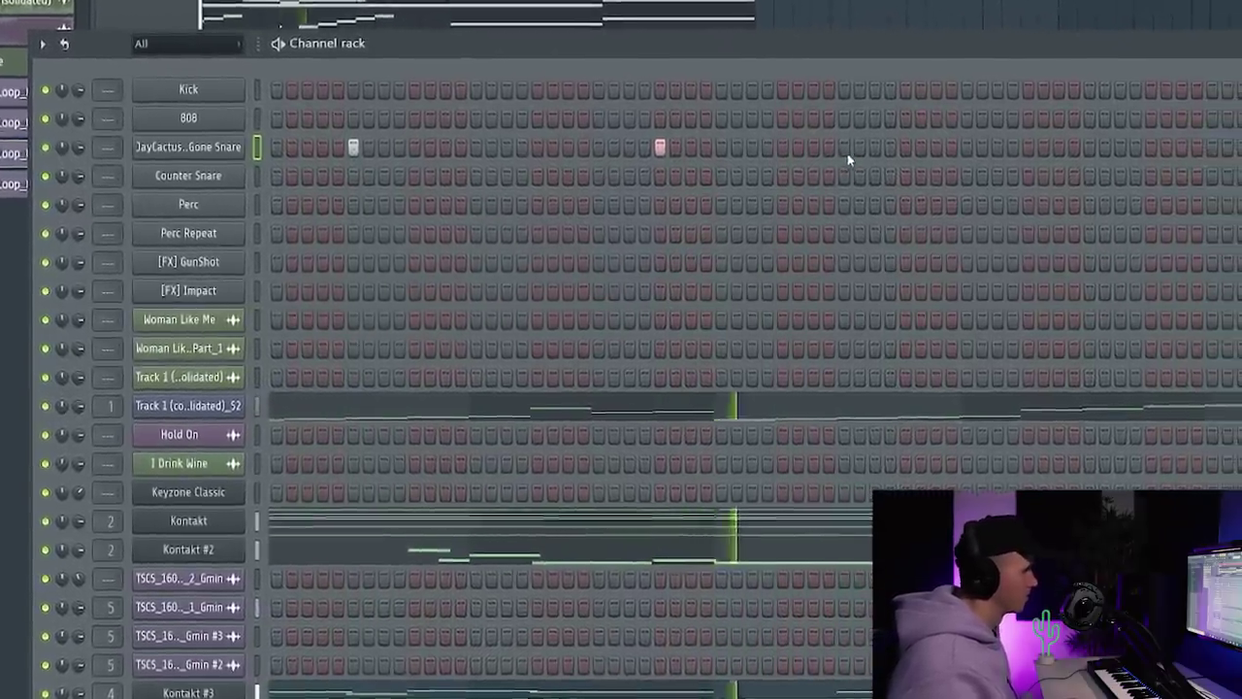
click(938, 158)
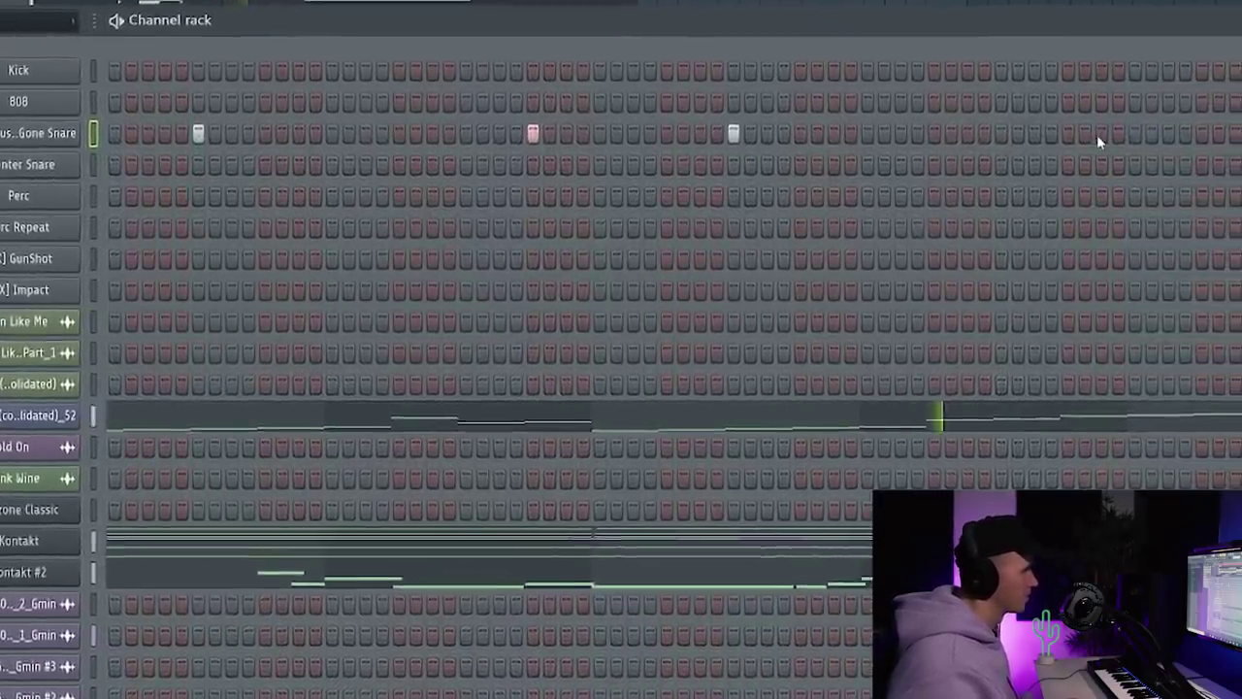
click(1165, 144)
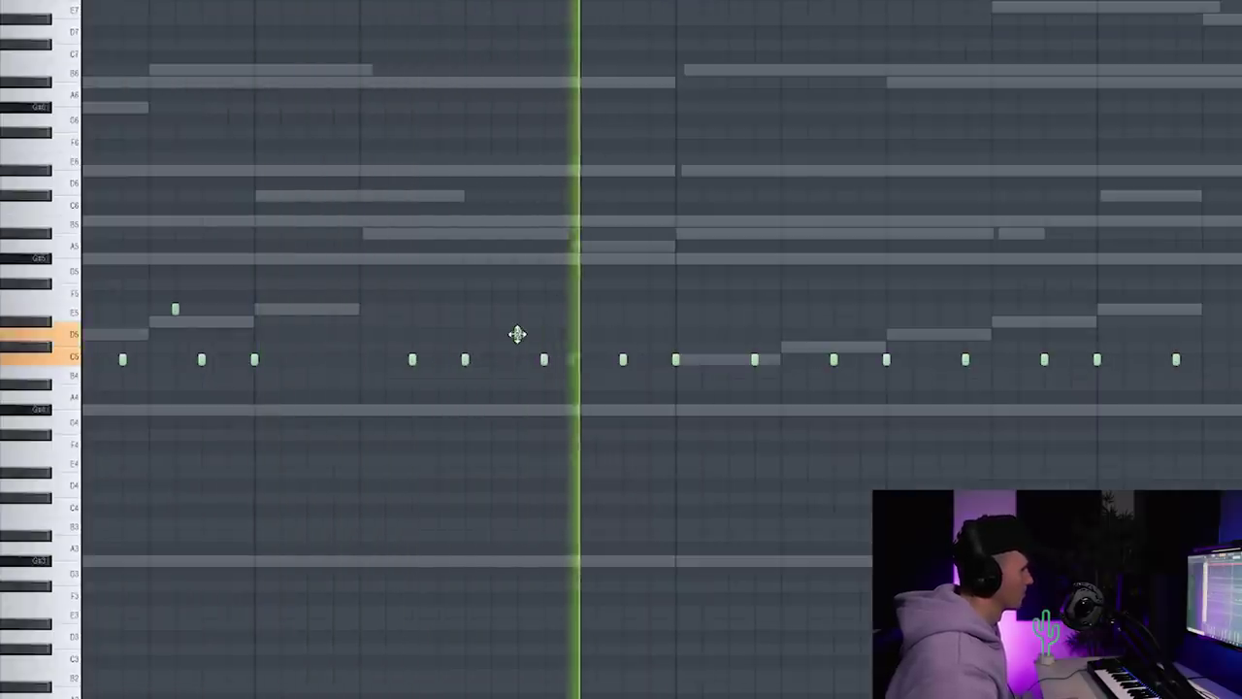
- Vary the hi-hat pitches by raising one hit to D#5 in bar 2 and clearing the B4 hit in bar 4
drag(518, 322, 516, 315)
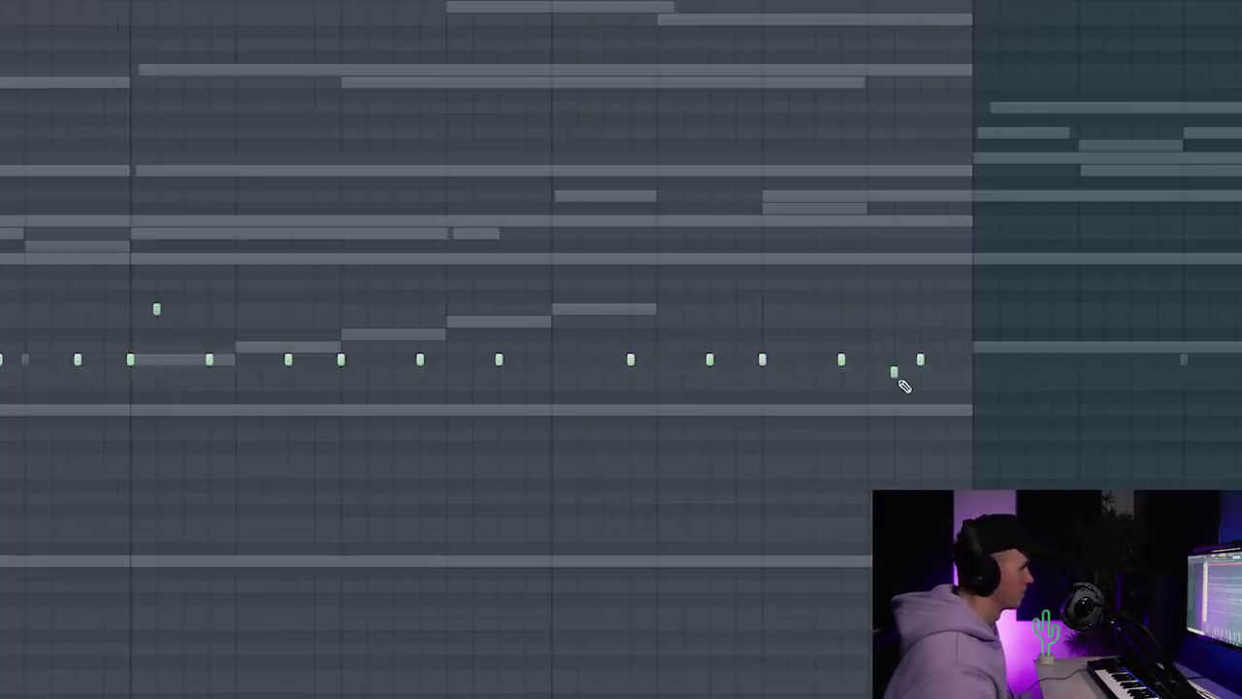
right_click(894, 372)
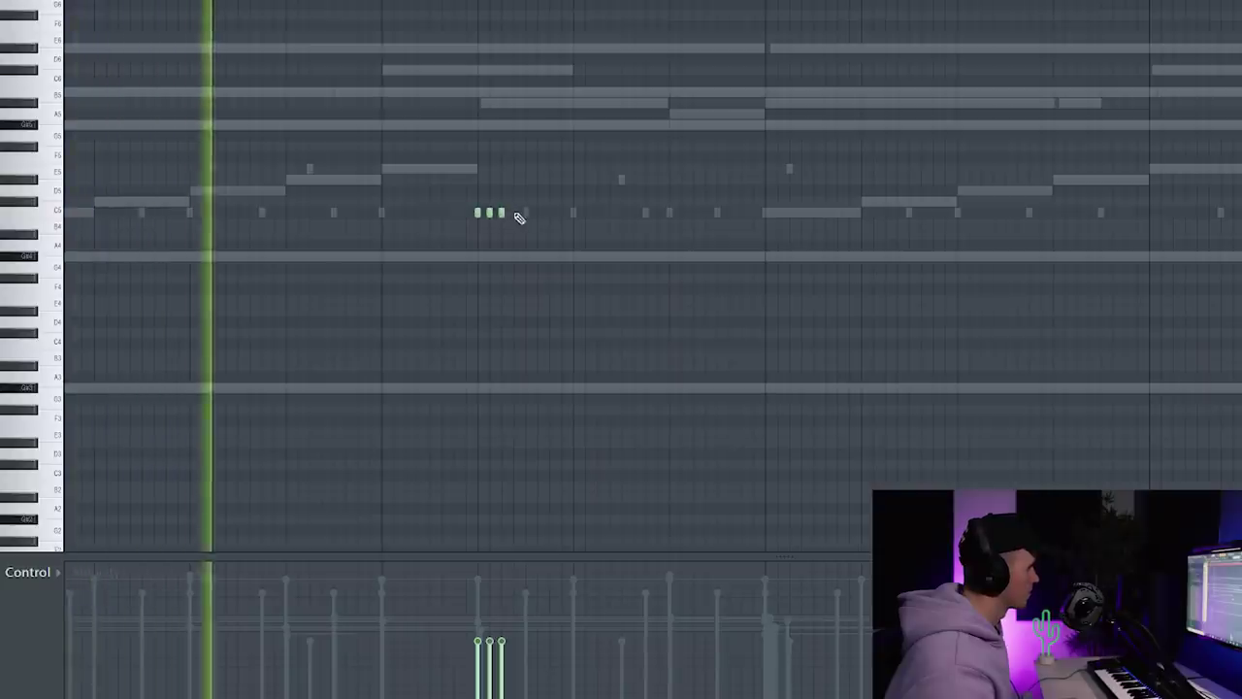
- Program rapid counter-snare rolls on C5 and ramp their velocities, including six descending hits at the start of bar 4
click(515, 214)
drag(476, 681, 514, 625)
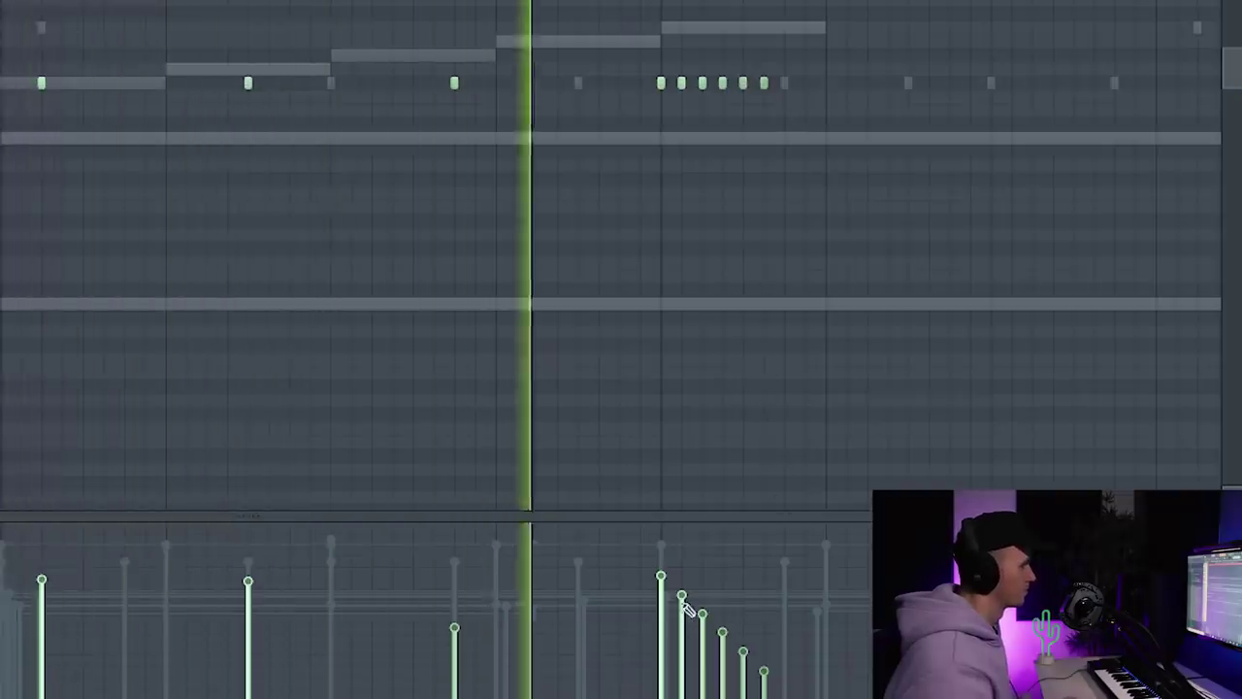
scroll(867, 375, down, 4)
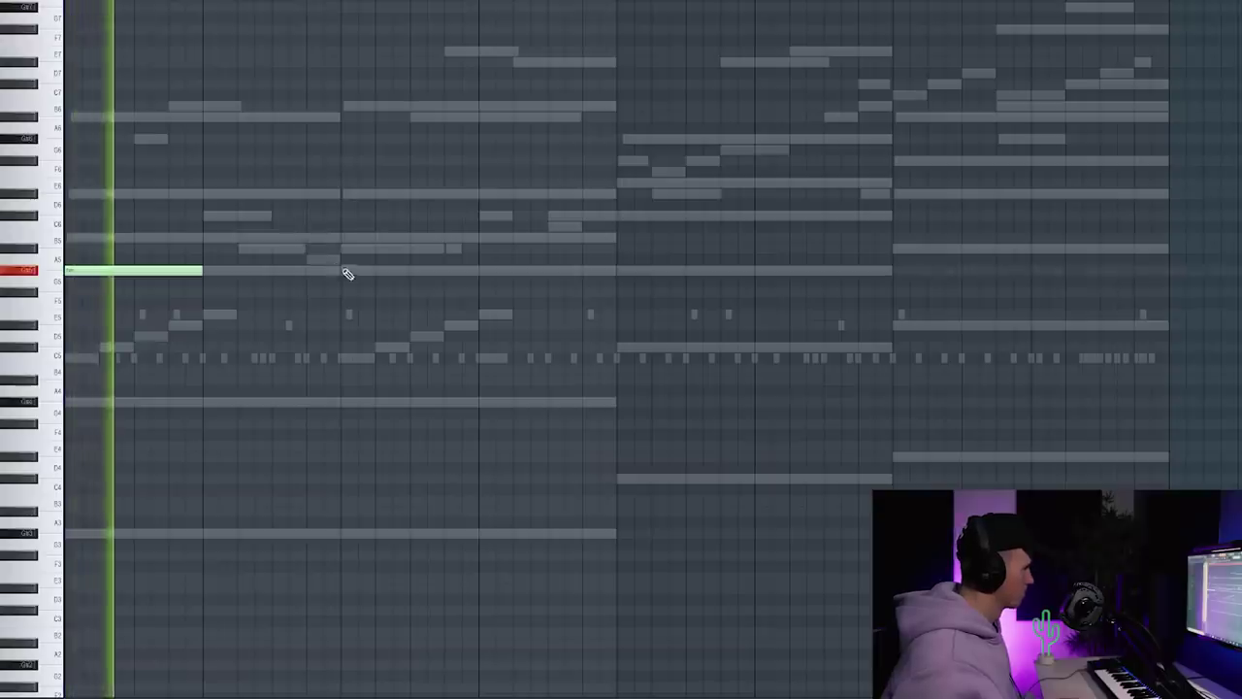
- Place one-bar 808 root notes on C#5 at bar 5 and D#5 at bar 7, and play them back
click(623, 347)
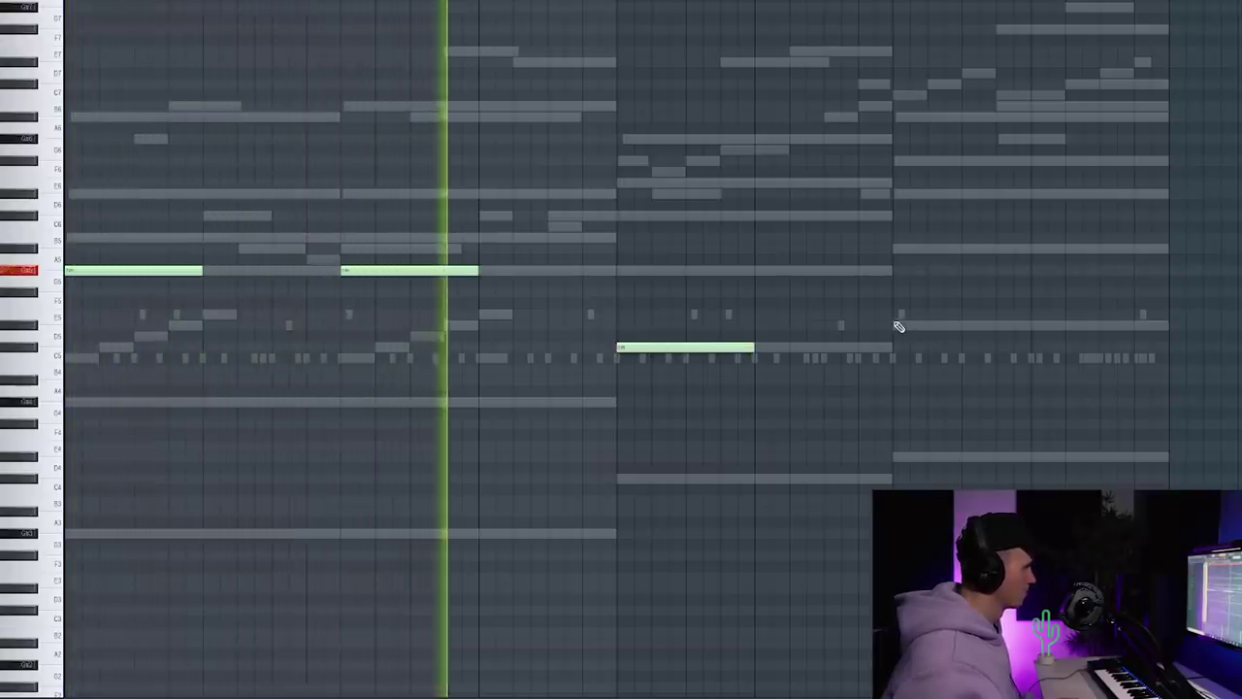
click(897, 326)
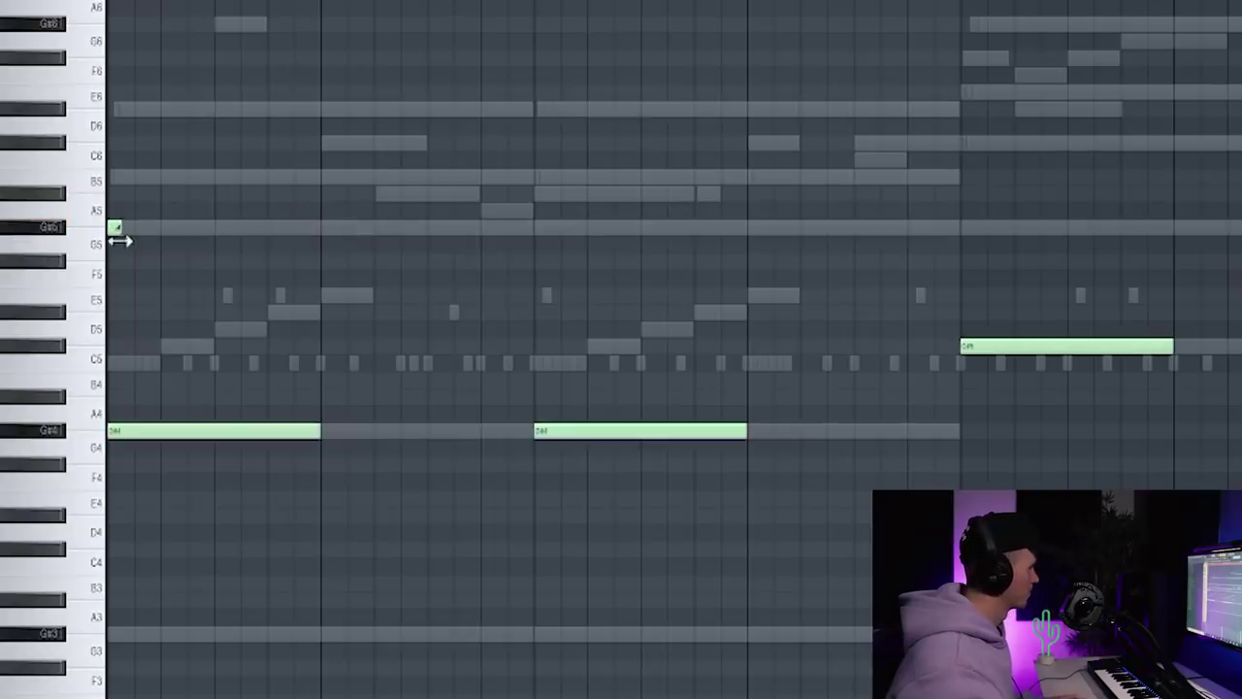
key(space)
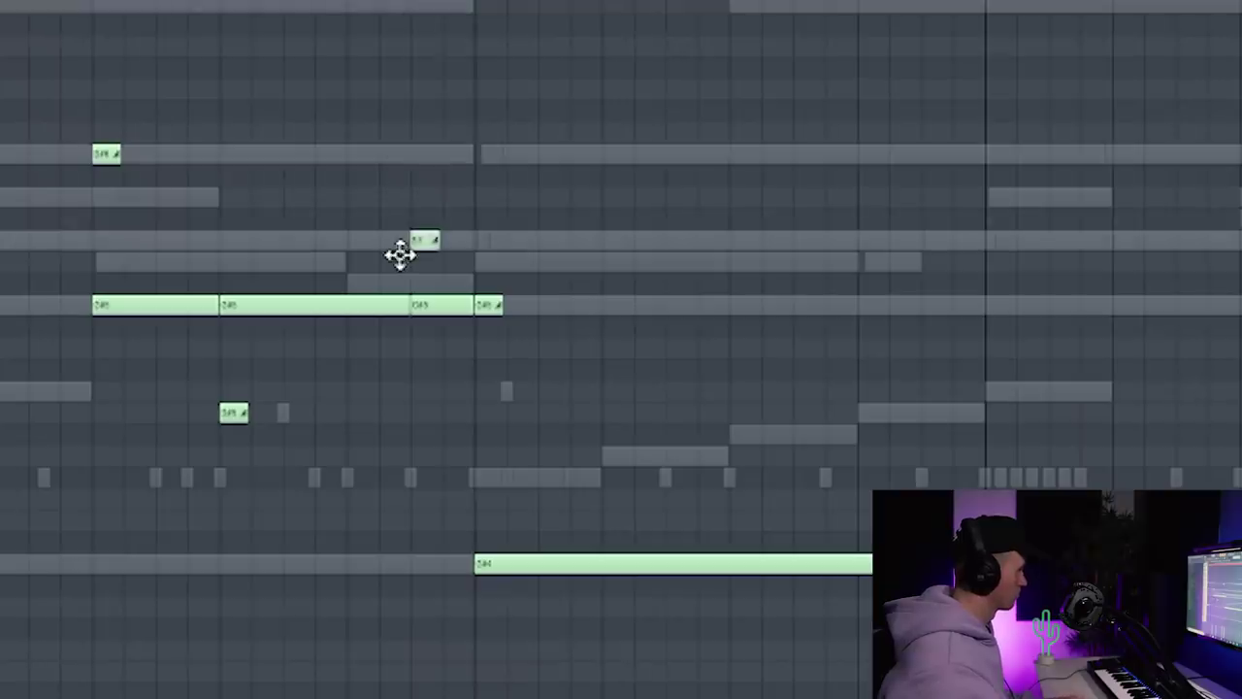
- Add a second 808 slide note in bar 4 and tune the pair to E6 and D#6 while checking playback
key(space)
key(space)
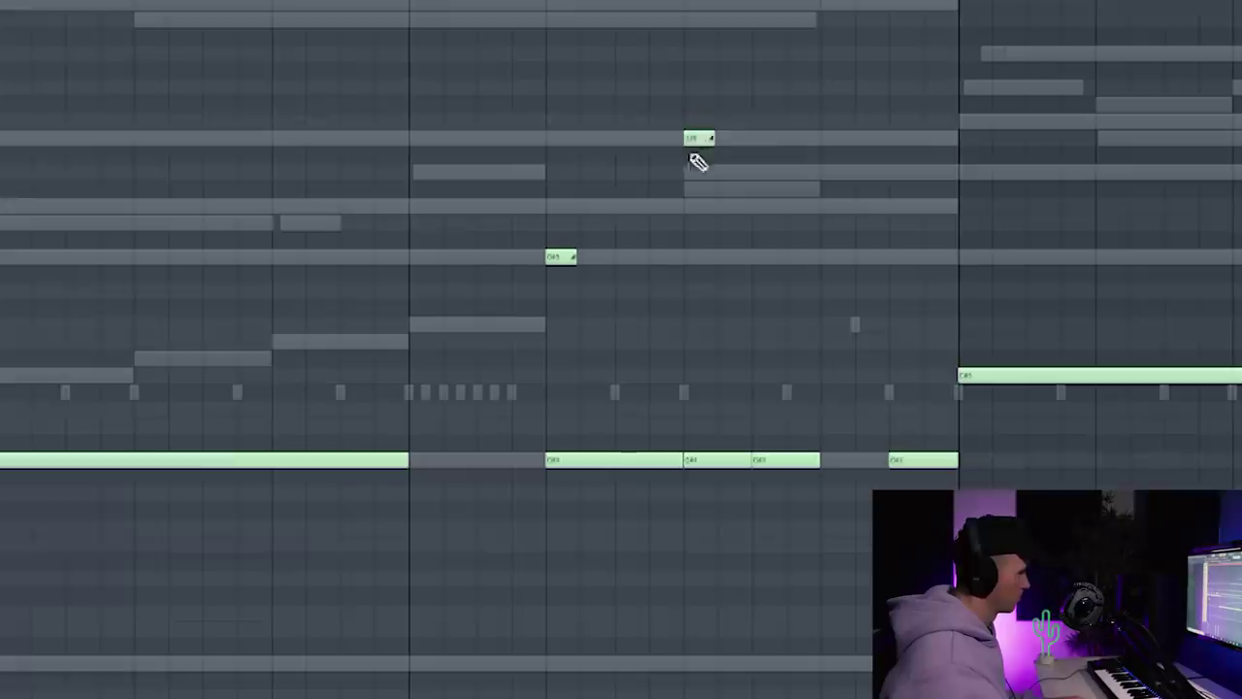
key(space)
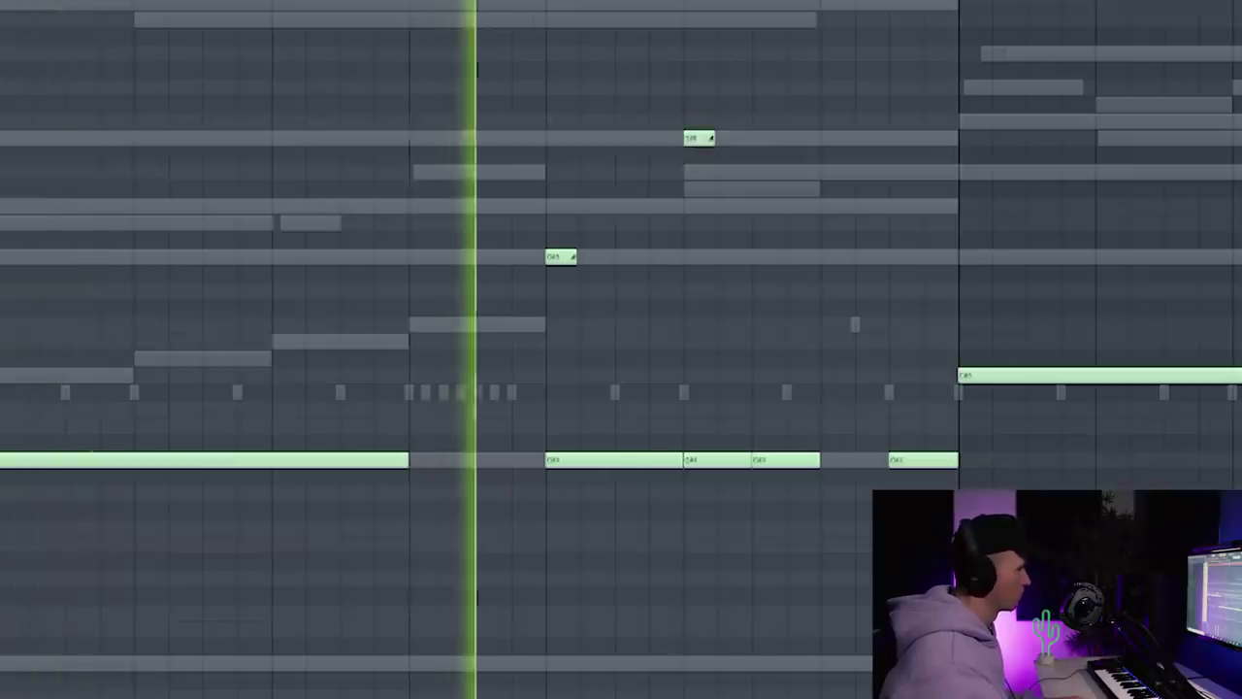
scroll(766, 208, up, 1)
key(space)
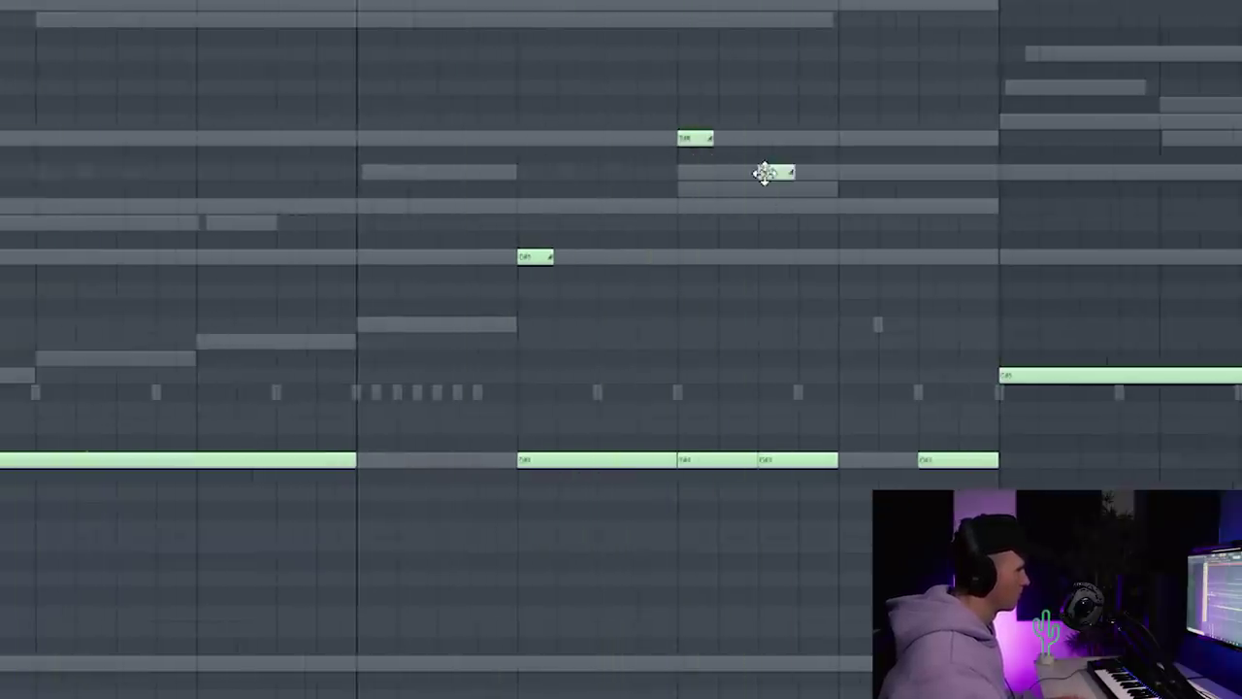
key(space)
drag(695, 142, 695, 125)
key(space)
drag(773, 167, 770, 132)
key(space)
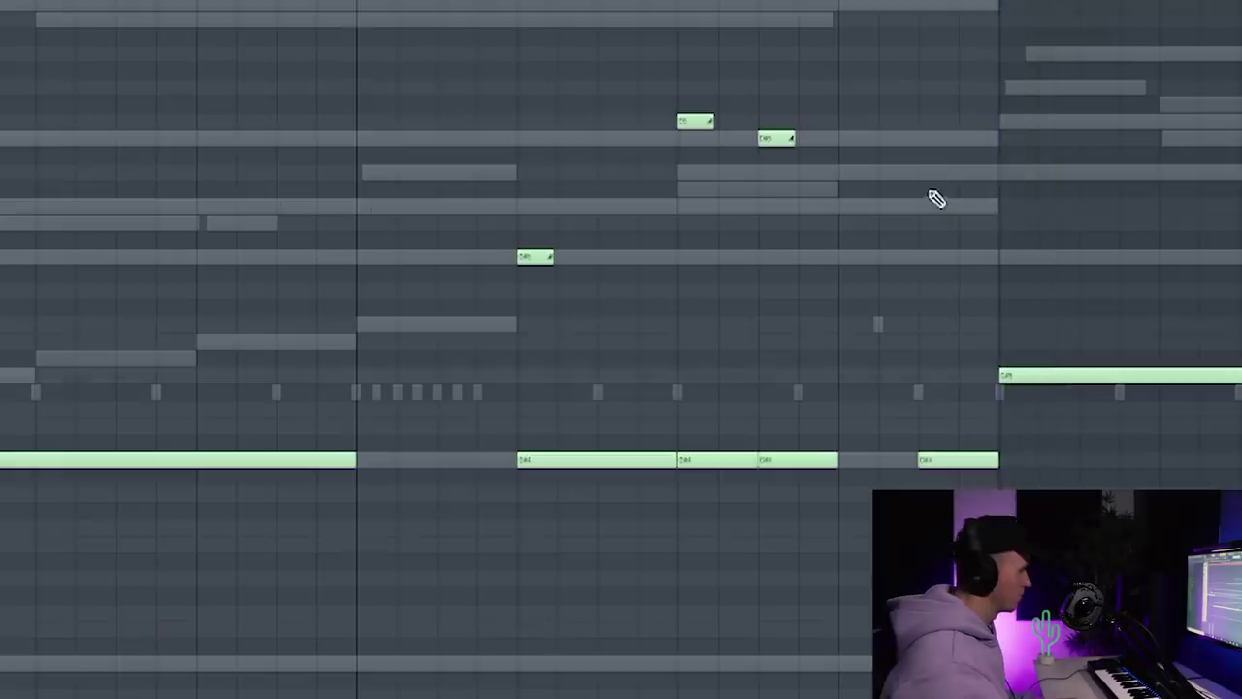
- Add a third 808 slide note near the end of bar 4, lower it to B5, and play it back
click(920, 172)
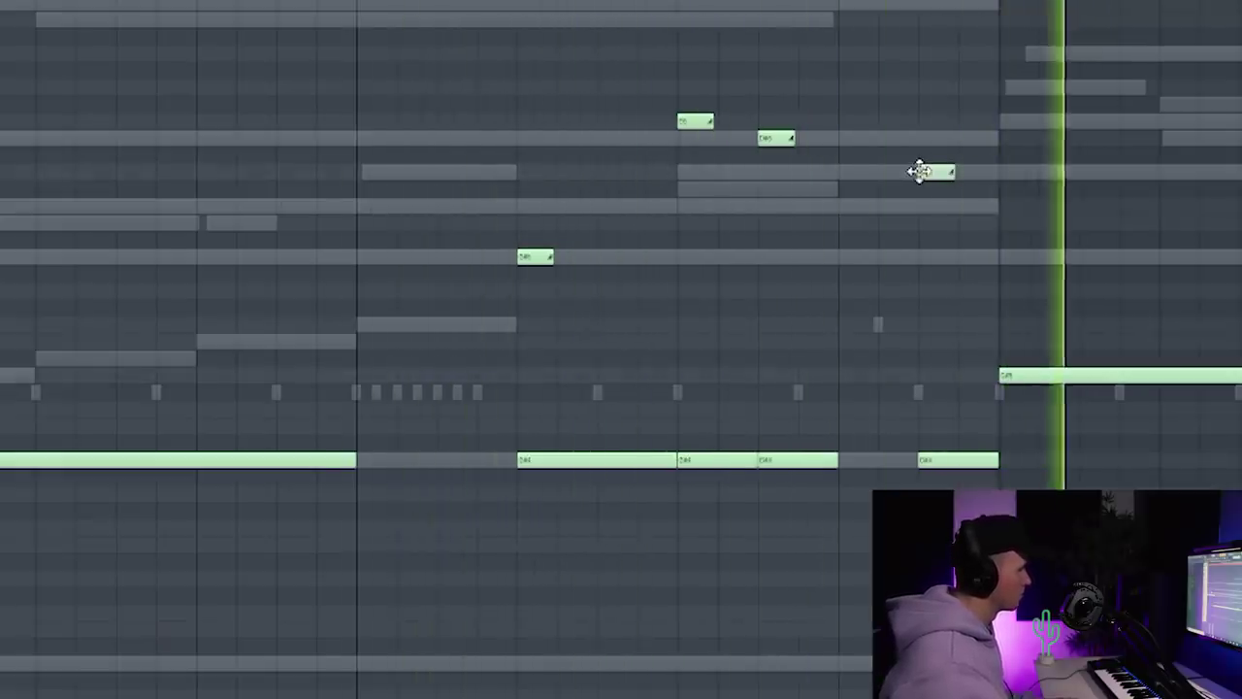
drag(920, 172, 920, 206)
key(space)
key(space)
- Raise the 808 slide note on beat 2 of bar 8 to A#6
scroll(877, 78, down, 3)
scroll(877, 78, right, 2)
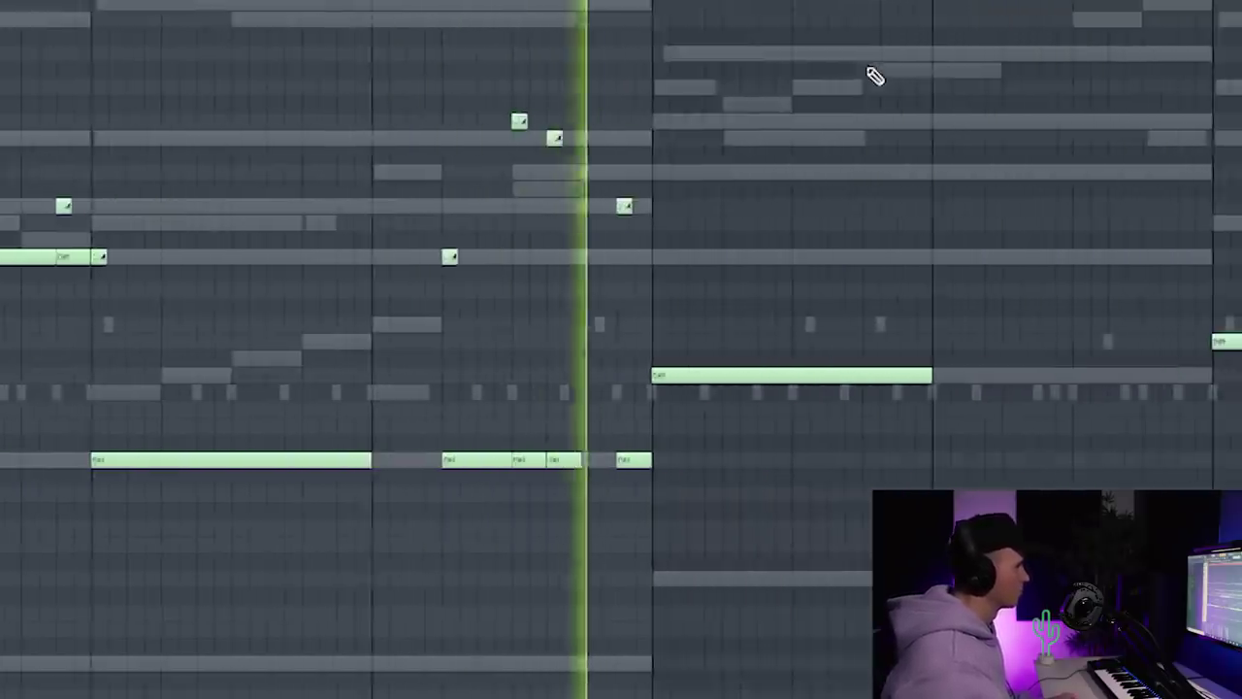
scroll(878, 97, up, 1)
scroll(876, 97, up, 1)
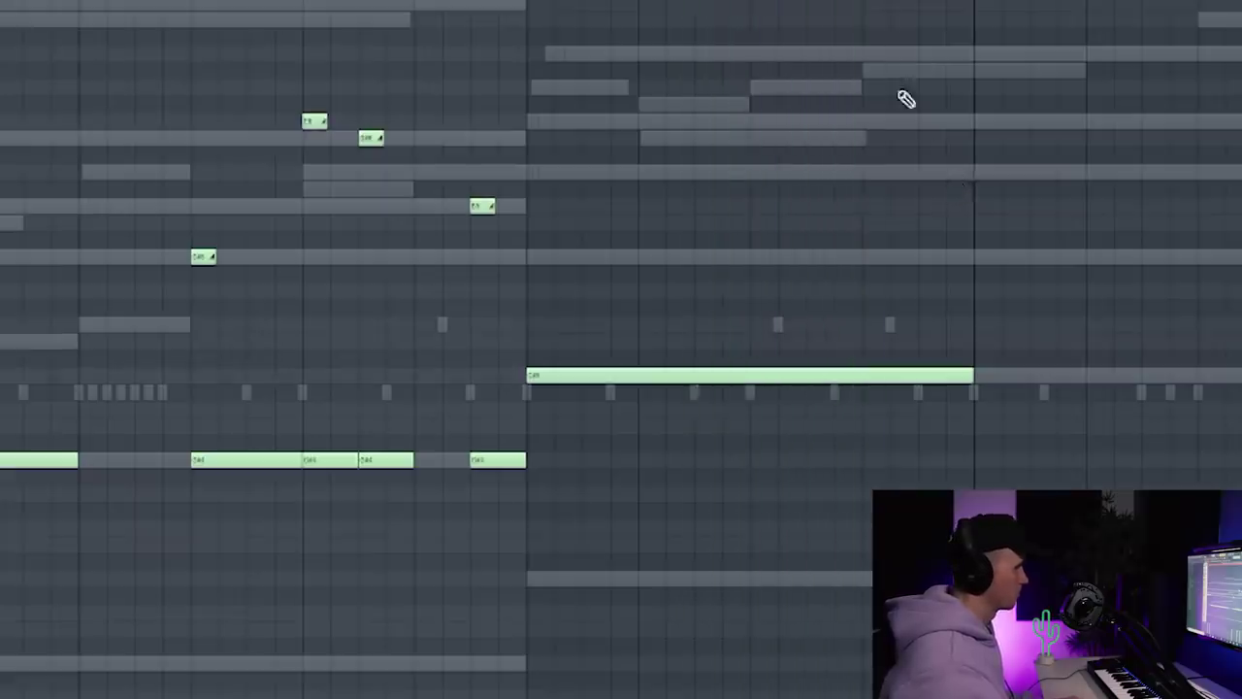
scroll(555, 236, down, 3)
scroll(621, 233, right, 2)
scroll(665, 237, up, 2)
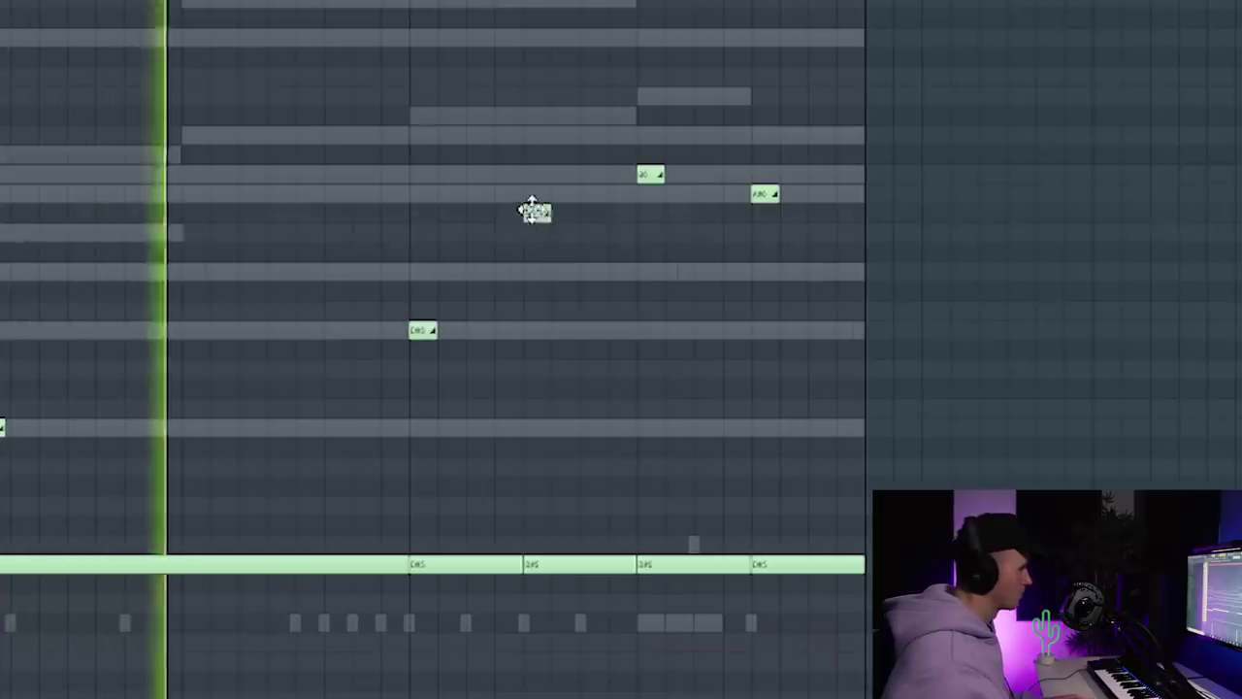
drag(531, 211, 531, 194)
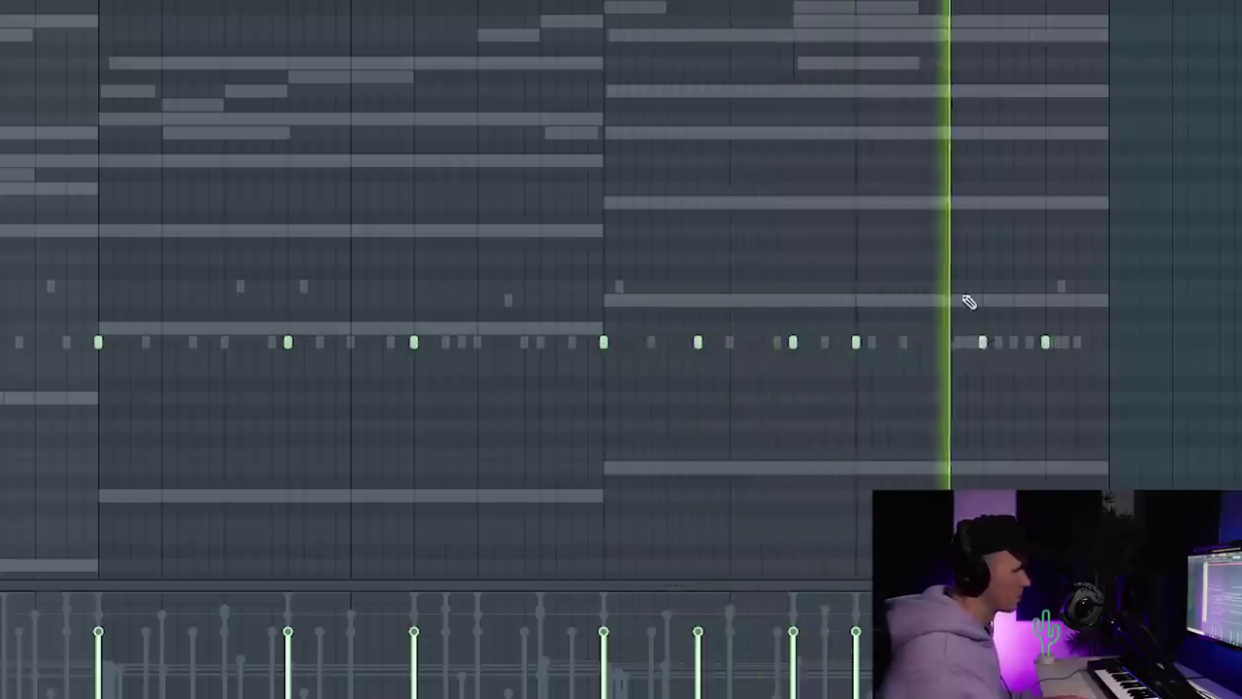
- Add two neighbouring hits late in the step sequence of the channel that holds only a first-step hit
scroll(943, 260, down, 2)
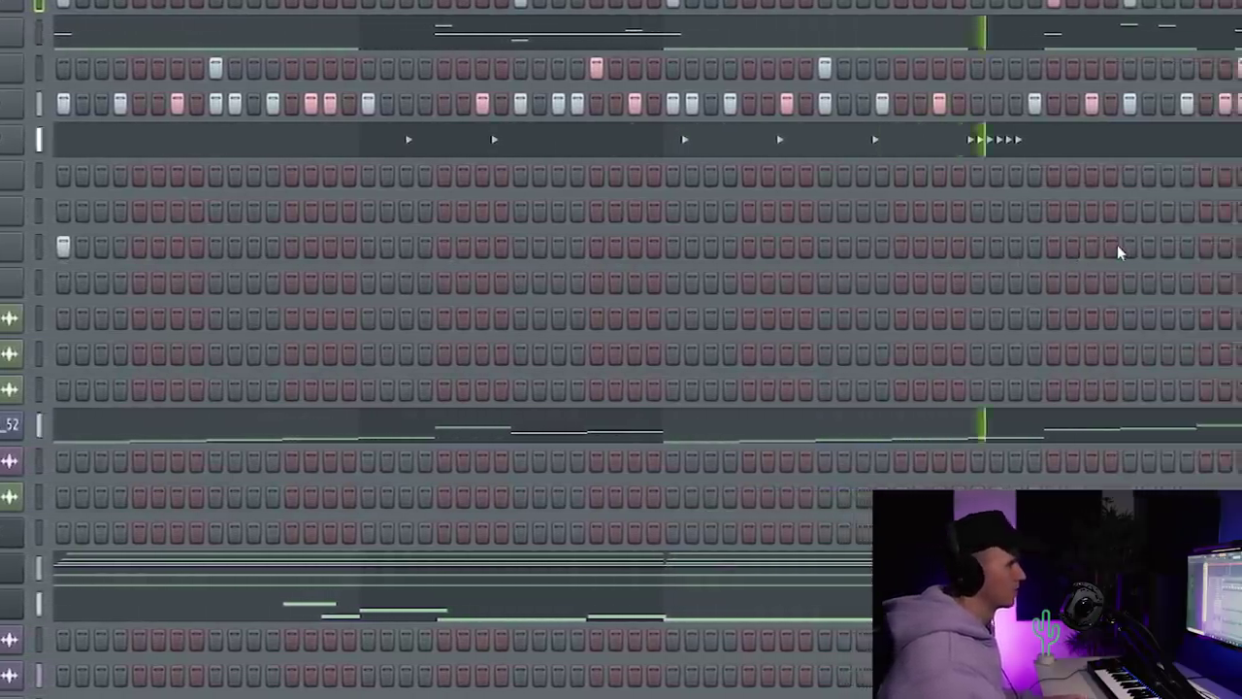
click(1196, 248)
click(1213, 247)
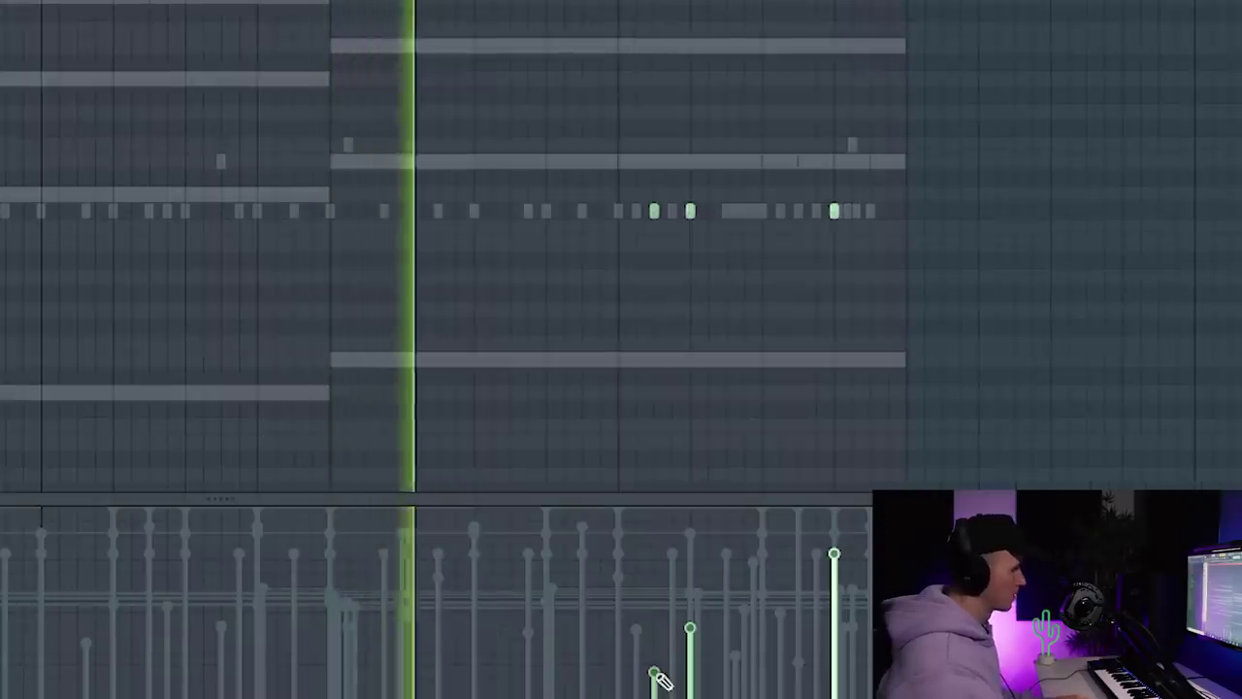
- Add counter-snare hits on C5 in bar 8 with varied velocities
click(655, 210)
click(801, 208)
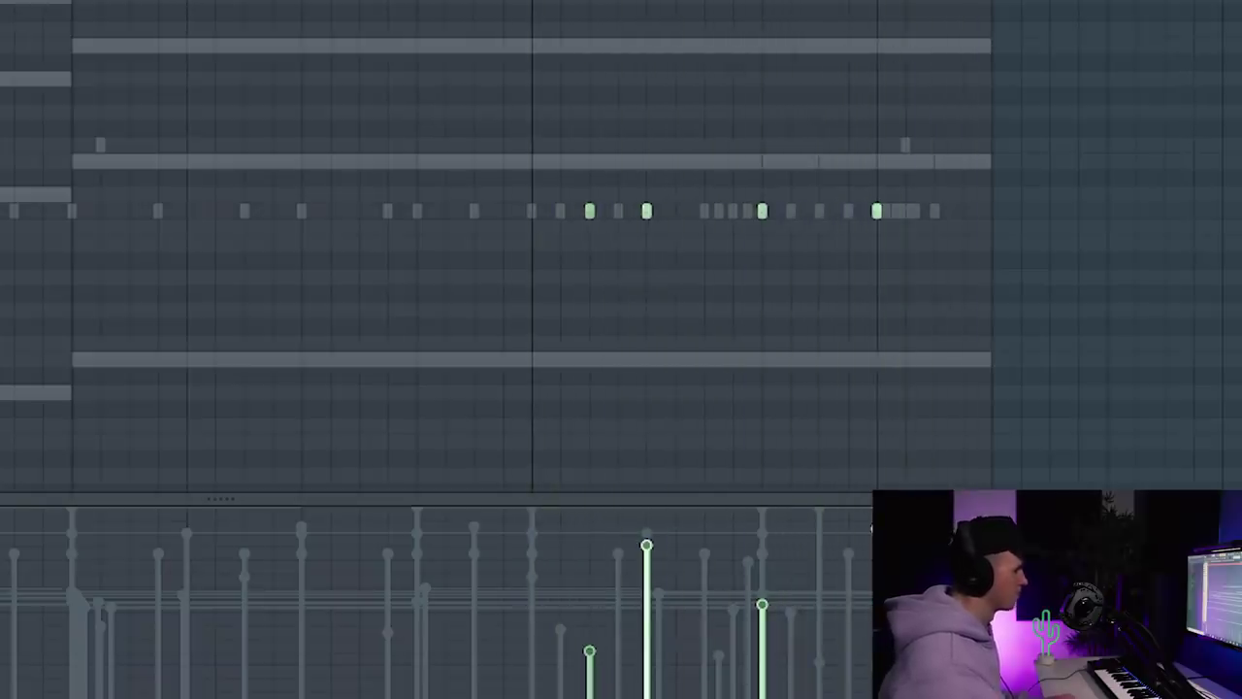
scroll(667, 372, down, 3)
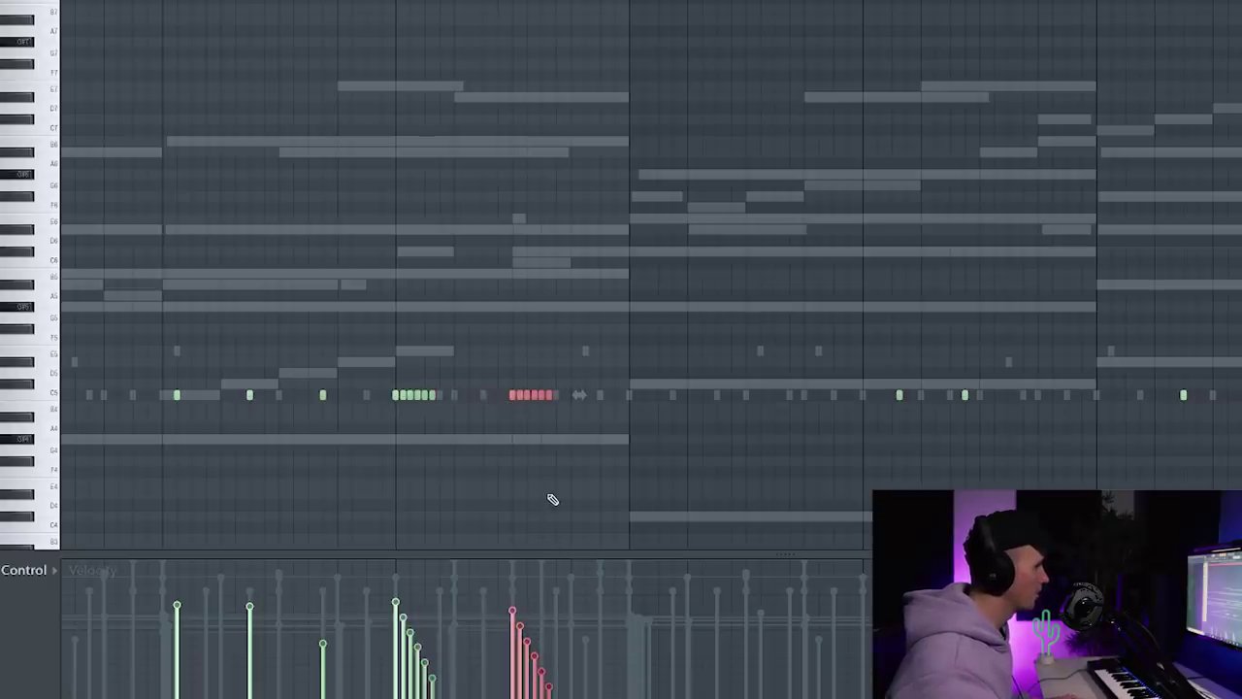
- Play back the six-hit counter-snare roll from bar 4 and duplicate it at the start of bar 5
key(space)
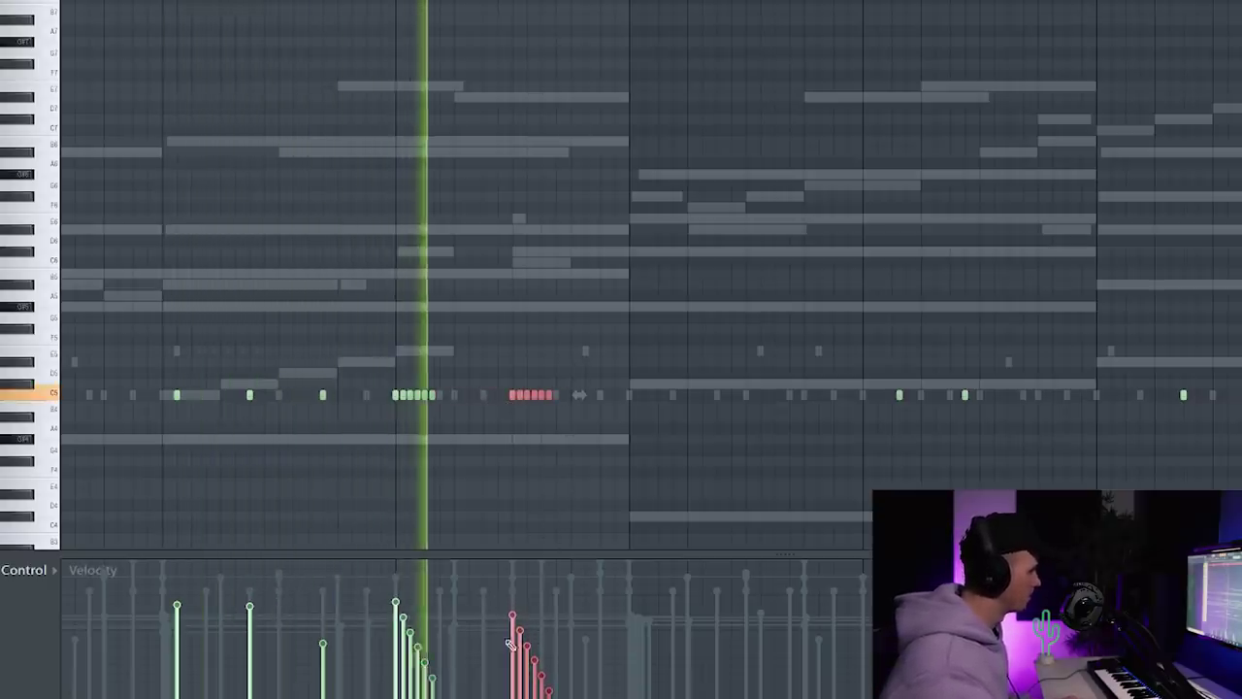
key(space)
key(space)
drag(524, 390, 640, 390)
- Ramp the panning of the two six-hit counter-snare rolls from opposite sides toward the centre
drag(628, 684, 669, 694)
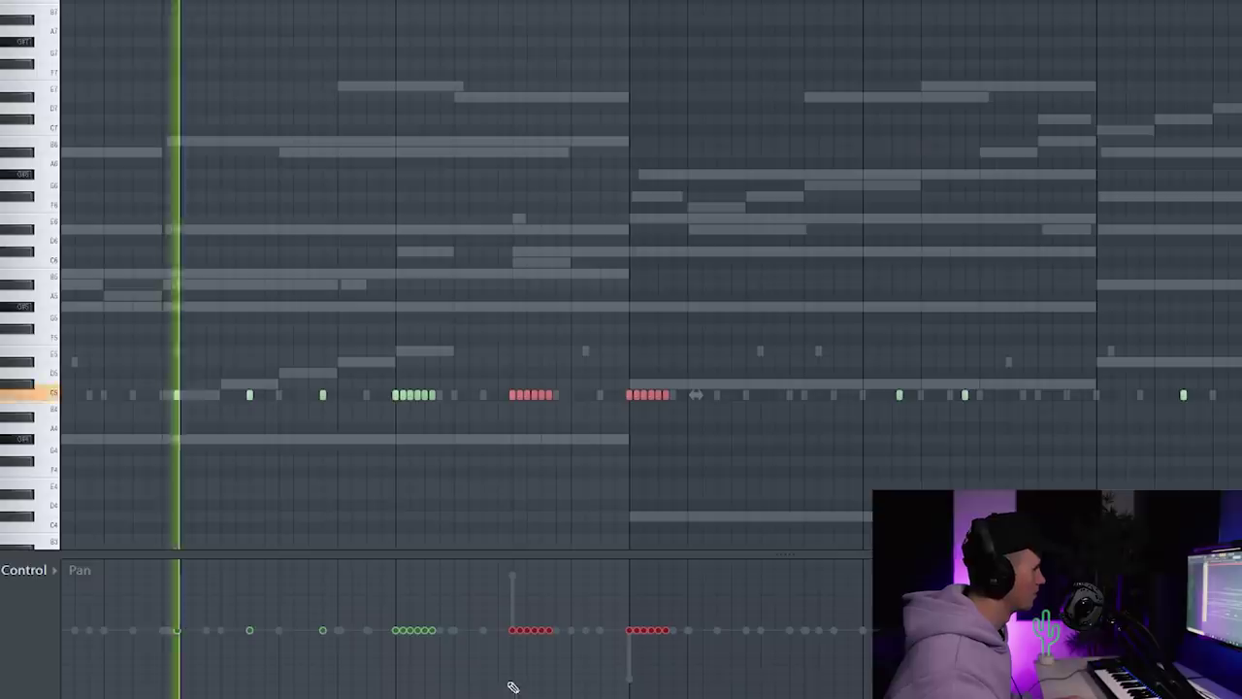
mouse_move(512, 687)
mouse_down()
mouse_move(527, 646)
mouse_move(561, 639)
mouse_up()
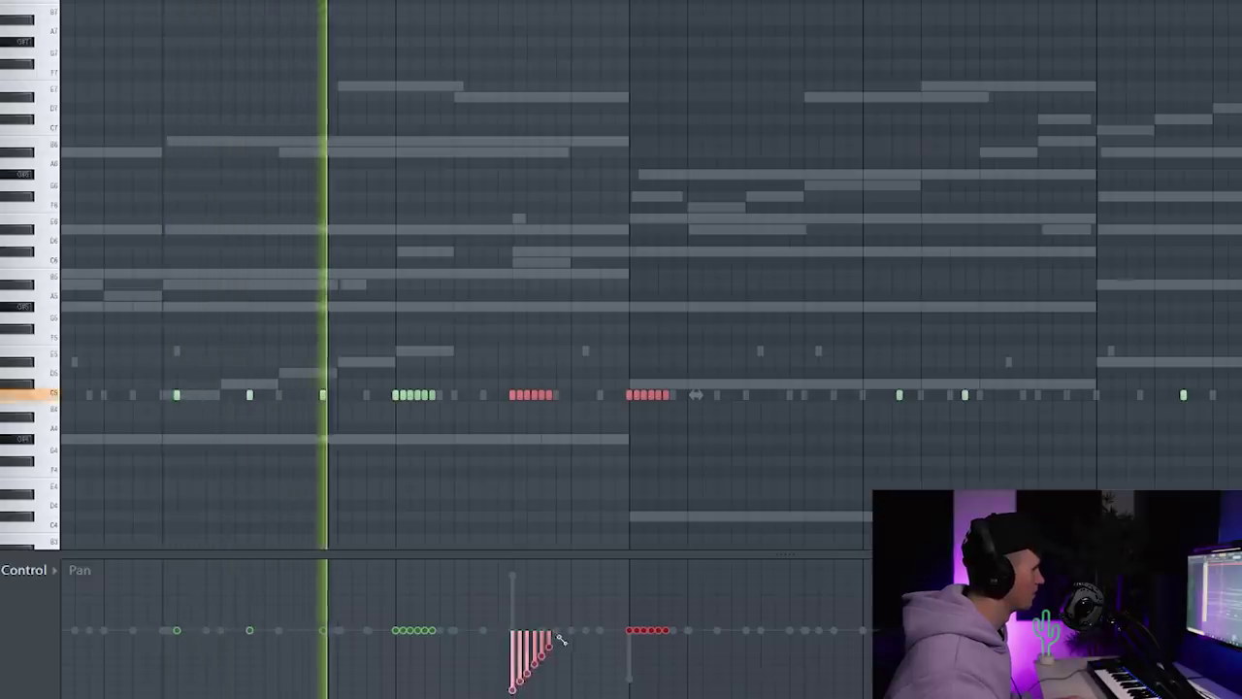
drag(632, 570, 670, 633)
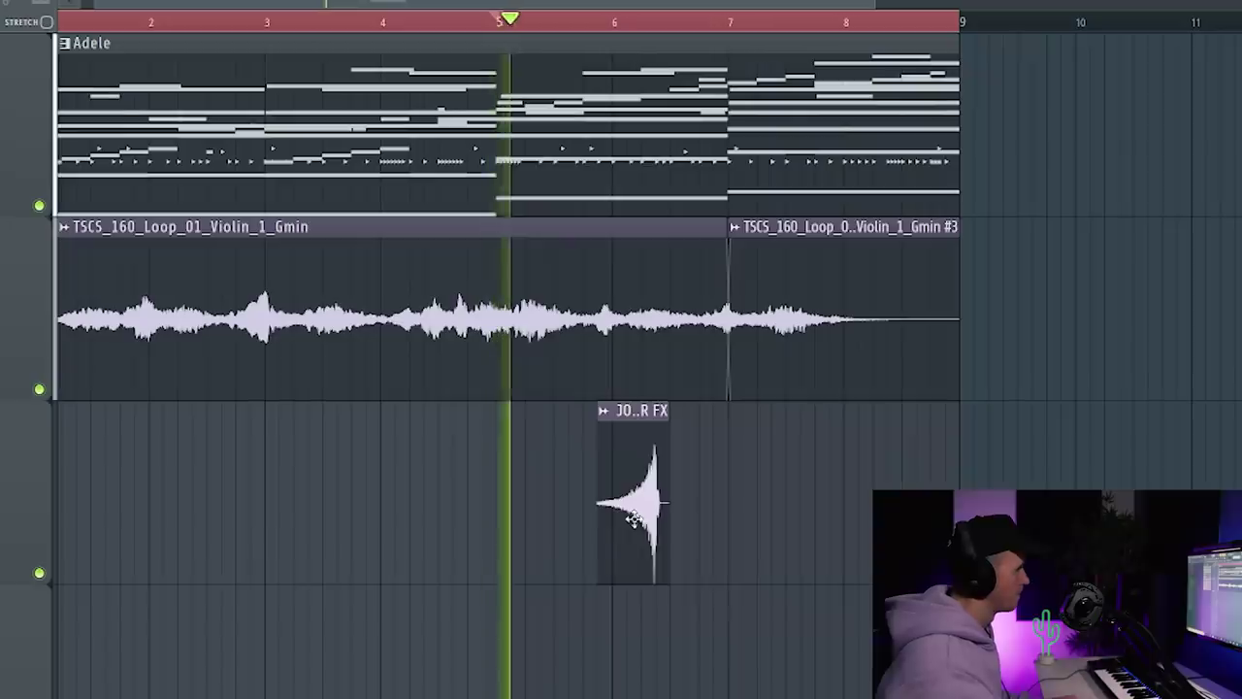
- Move the JOKER FX clip to bar 7, align the OS_LV_SFX_Quick_Riser_2 peak with bar 9, and open the riser's settings
drag(627, 515, 761, 505)
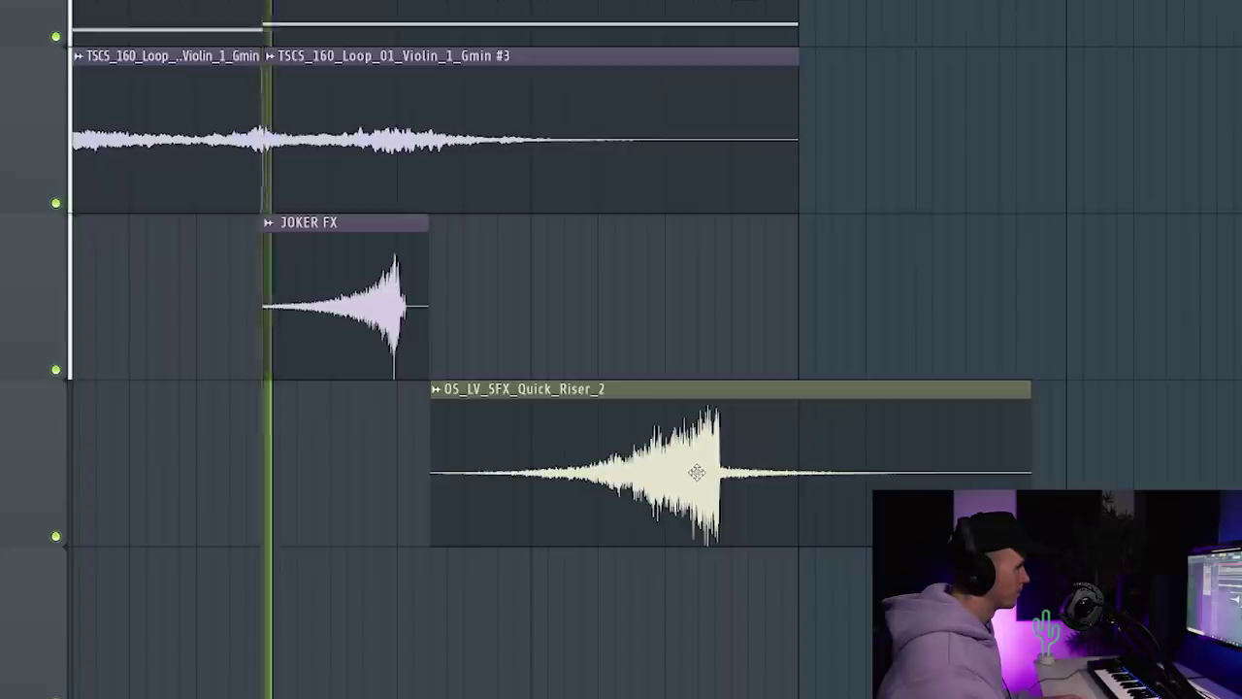
drag(694, 472, 779, 473)
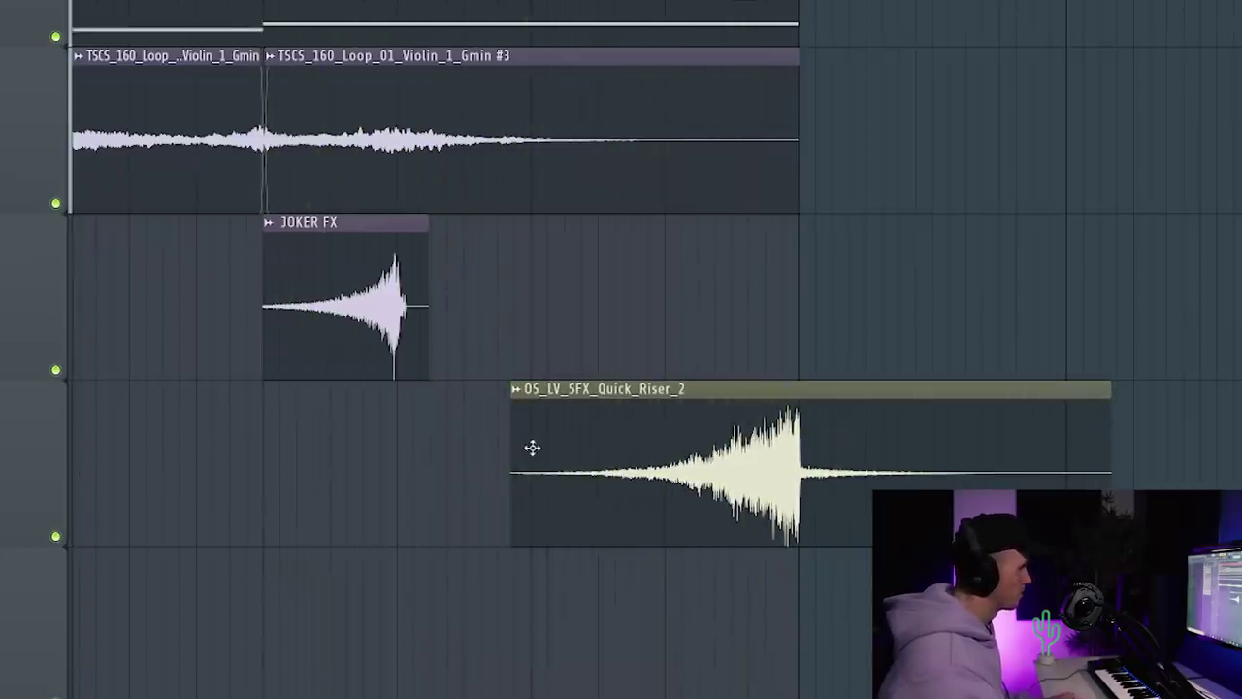
double_click(631, 446)
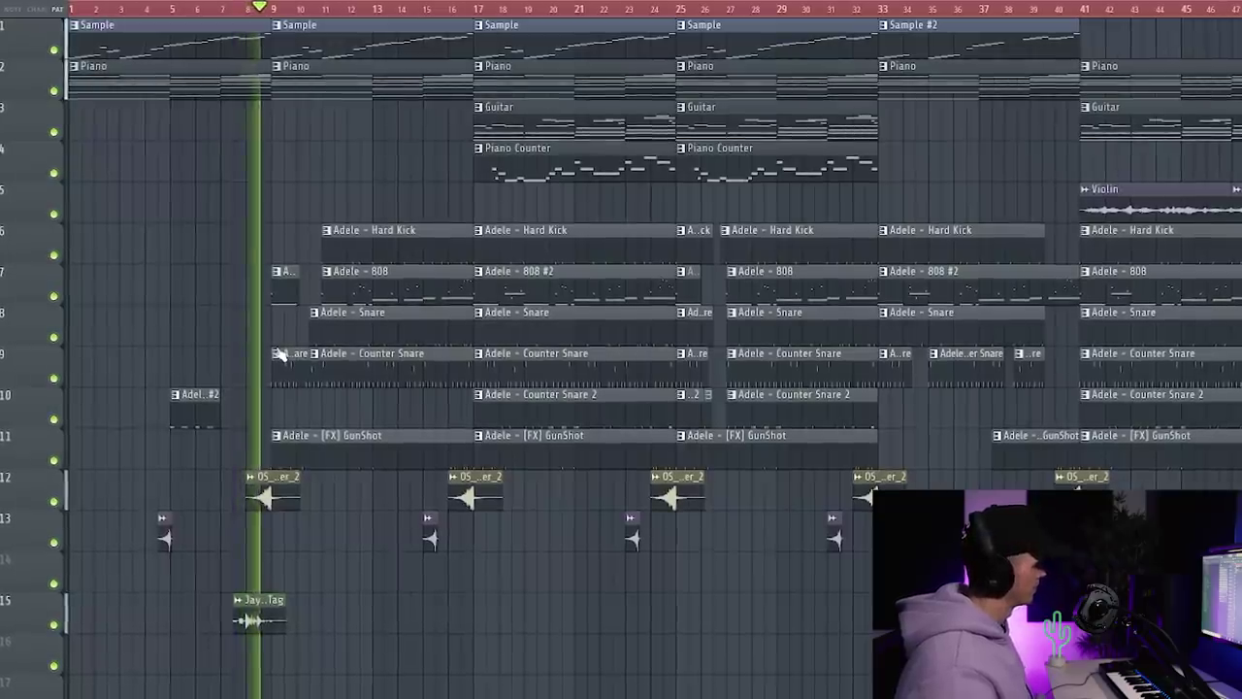
- Play through the full arrangement and examine its section layout, drum drops and the 808 #2 pattern's notes
scroll(286, 349, up, 4)
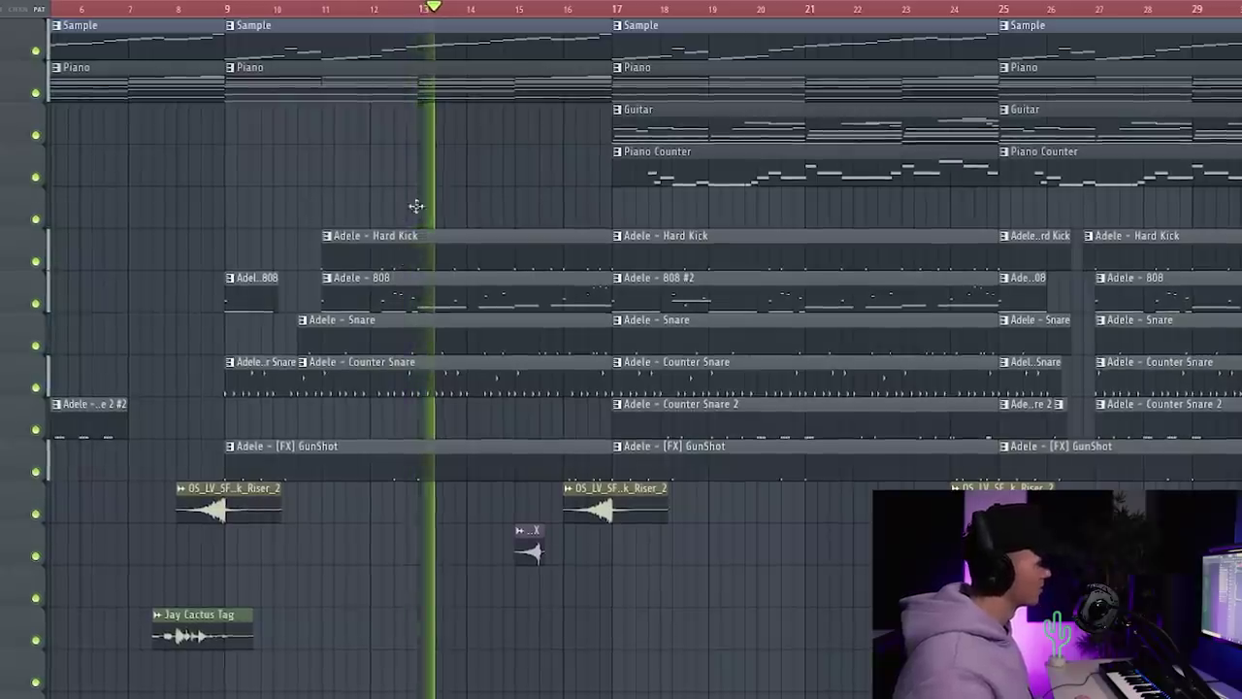
scroll(429, 195, down, 3)
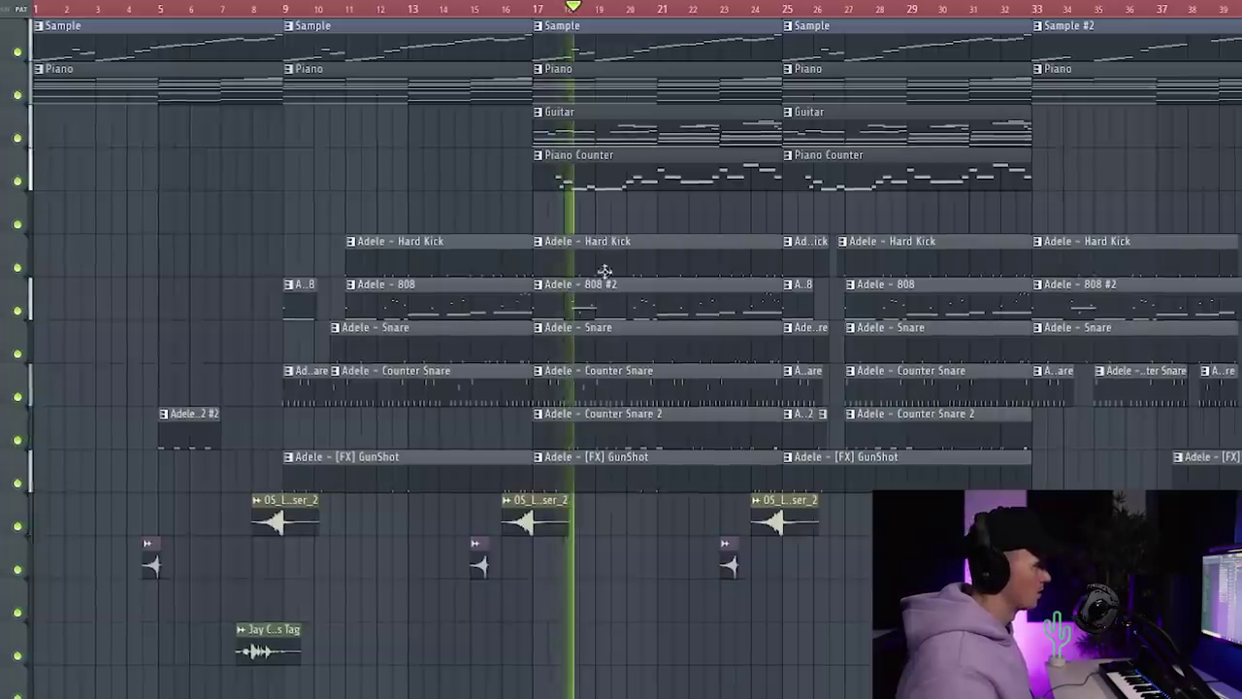
double_click(606, 297)
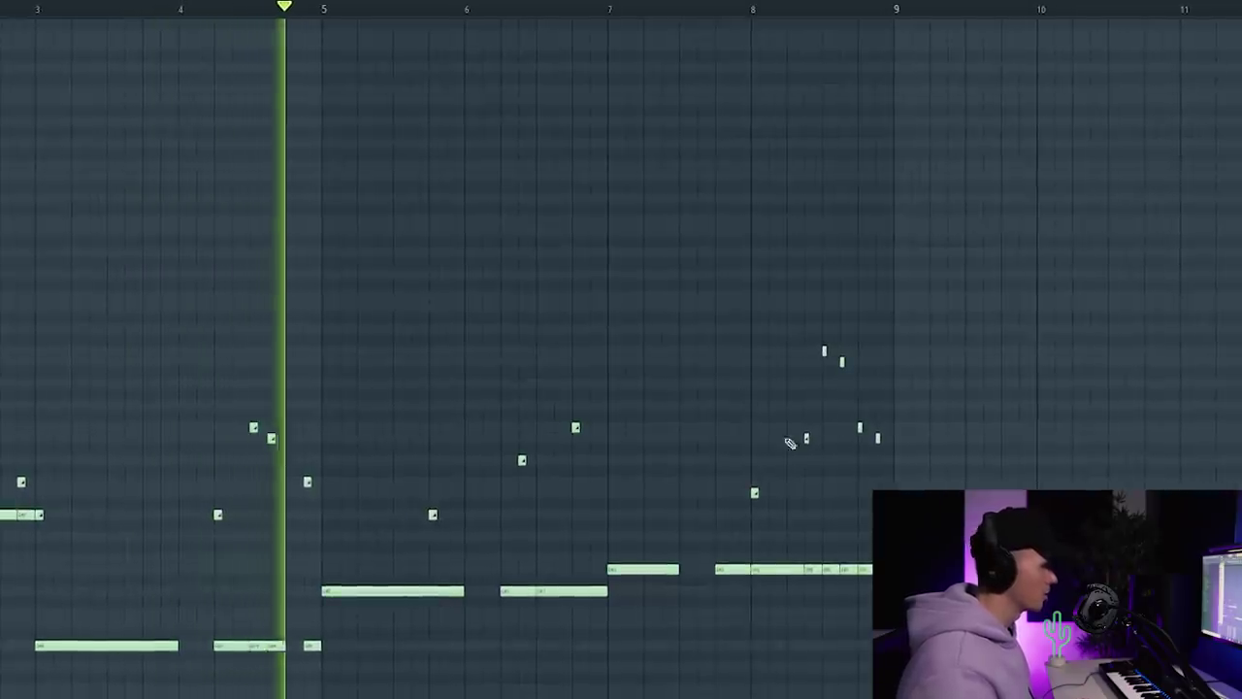
key(Escape)
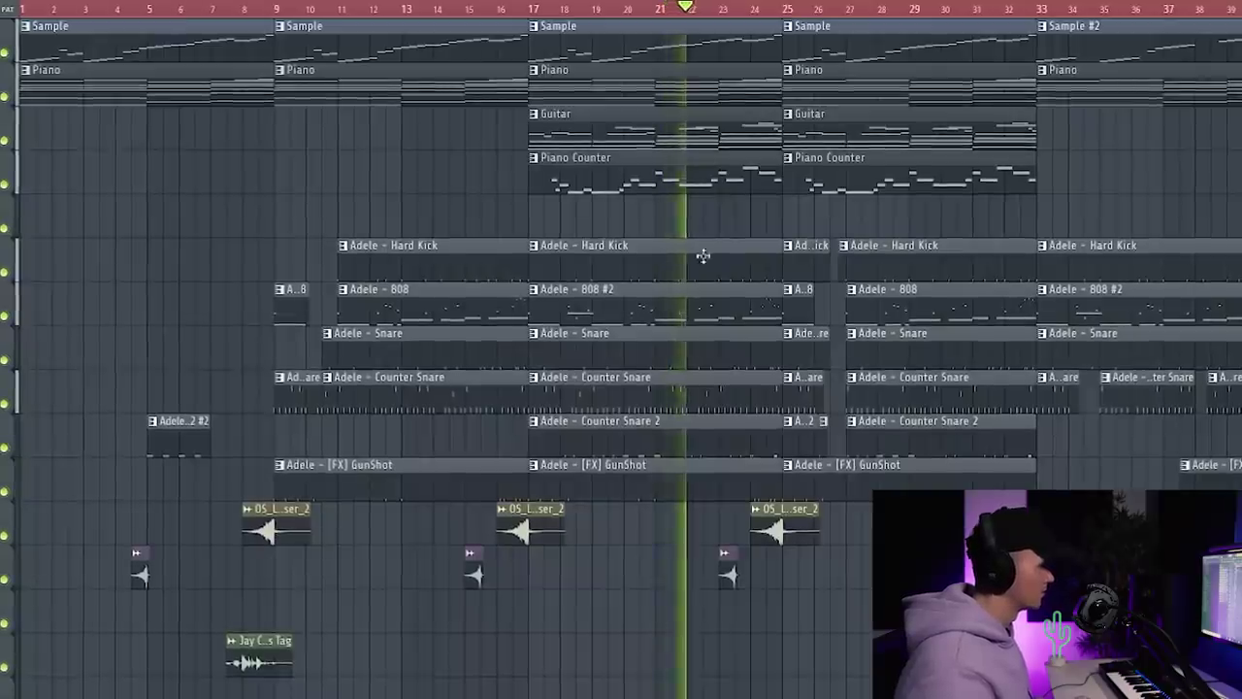
scroll(701, 281, down, 2)
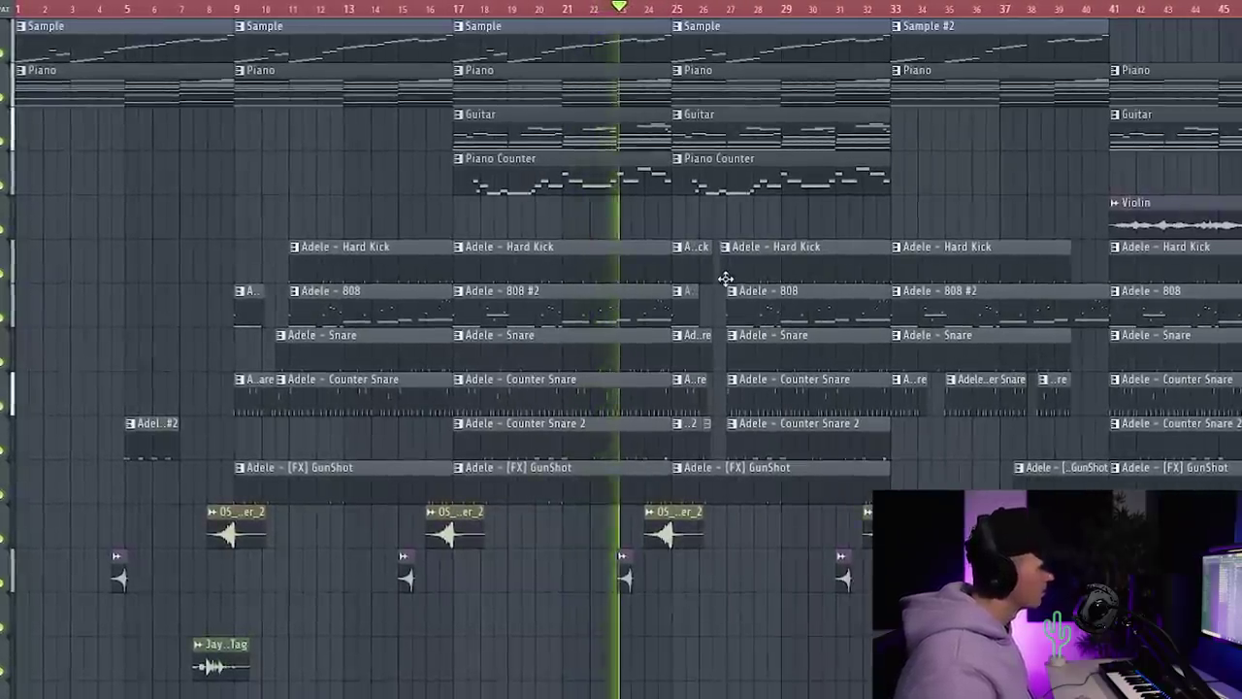
scroll(801, 273, up, 4)
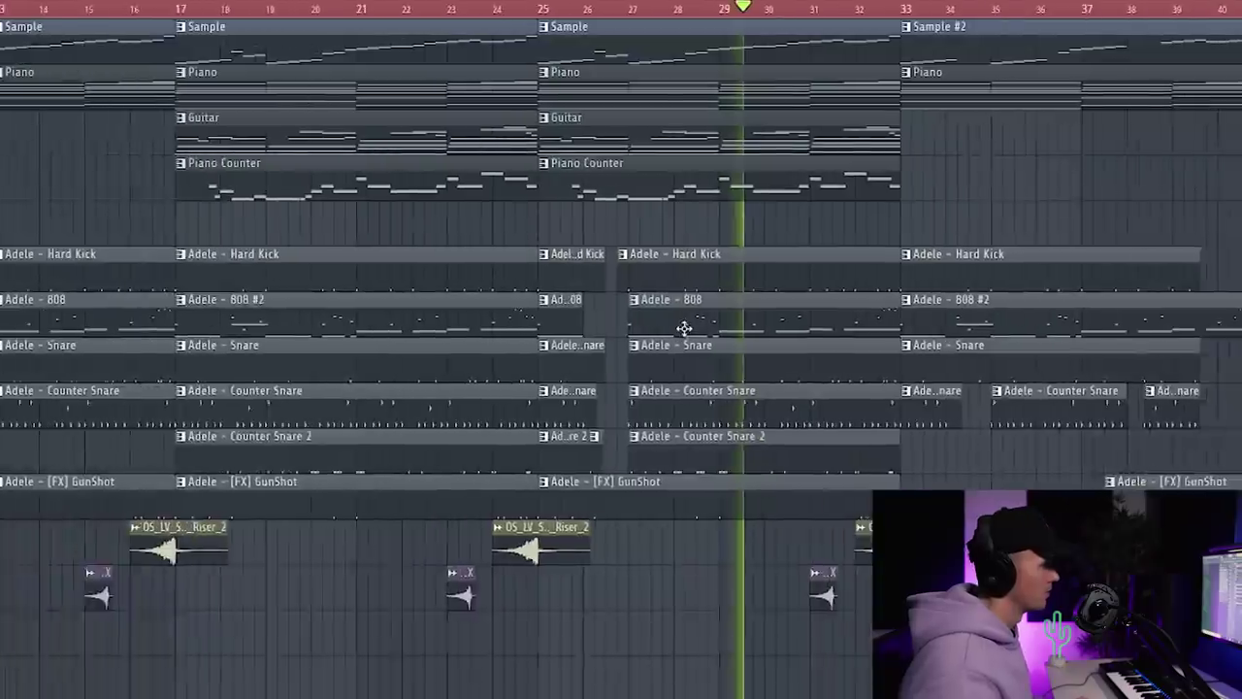
scroll(684, 330, down, 4)
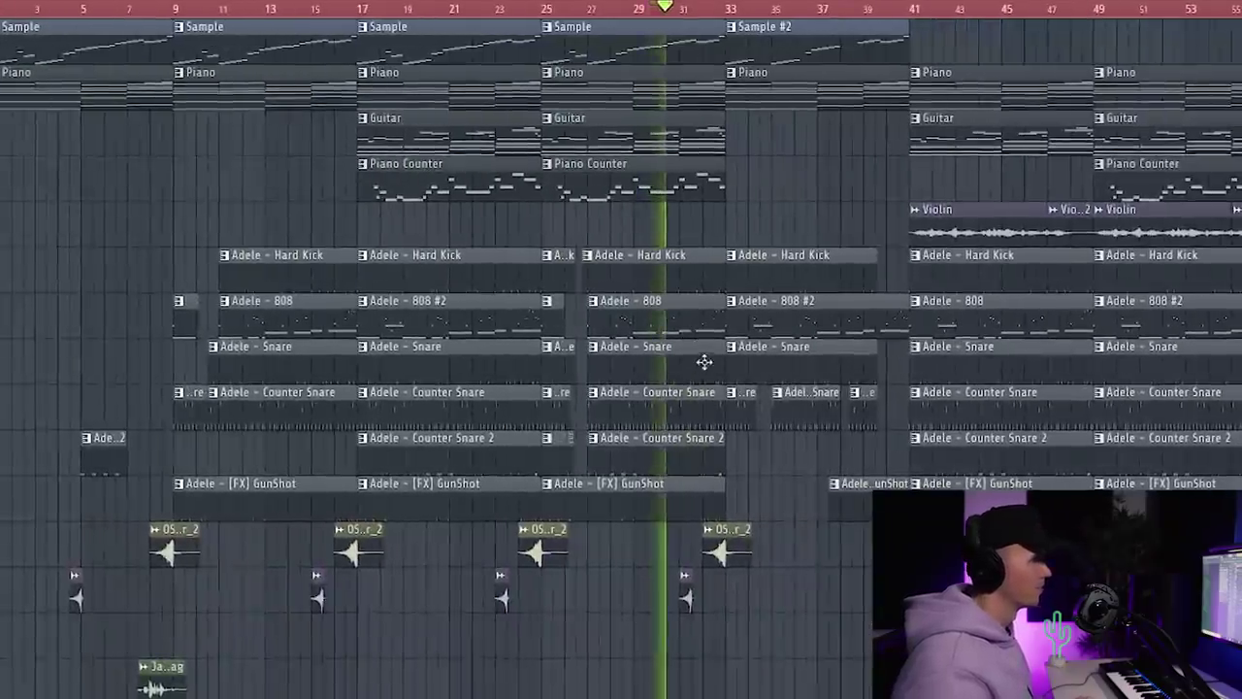
scroll(778, 219, down, 2)
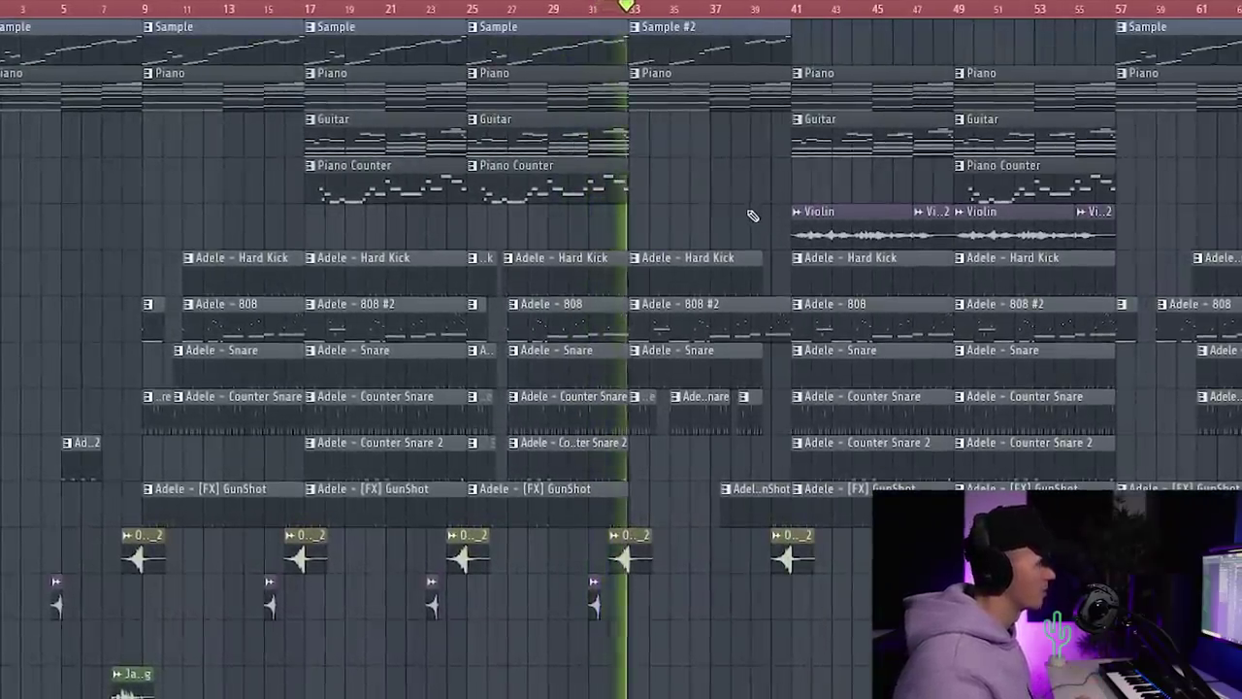
- Follow playback from bar 33 to about bar 64, examining the Sample #2 and violin sections and the bar 57 drum drop, and stop it
scroll(734, 210, up, 3)
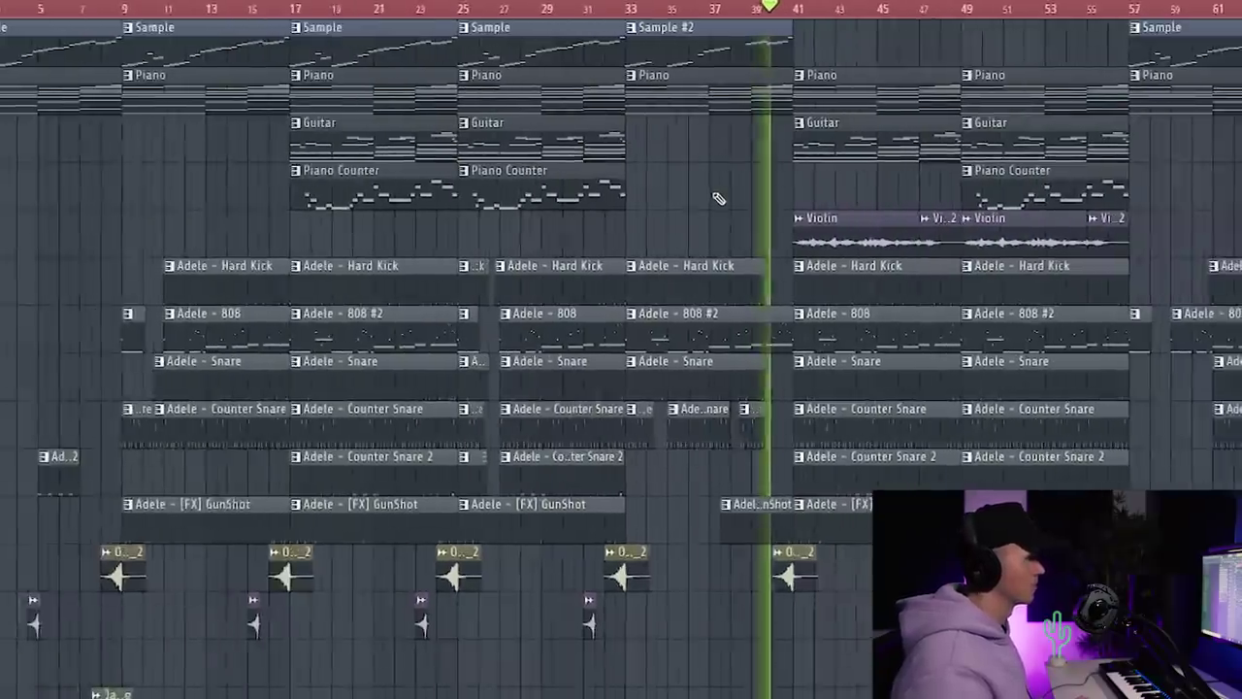
scroll(719, 199, down, 1)
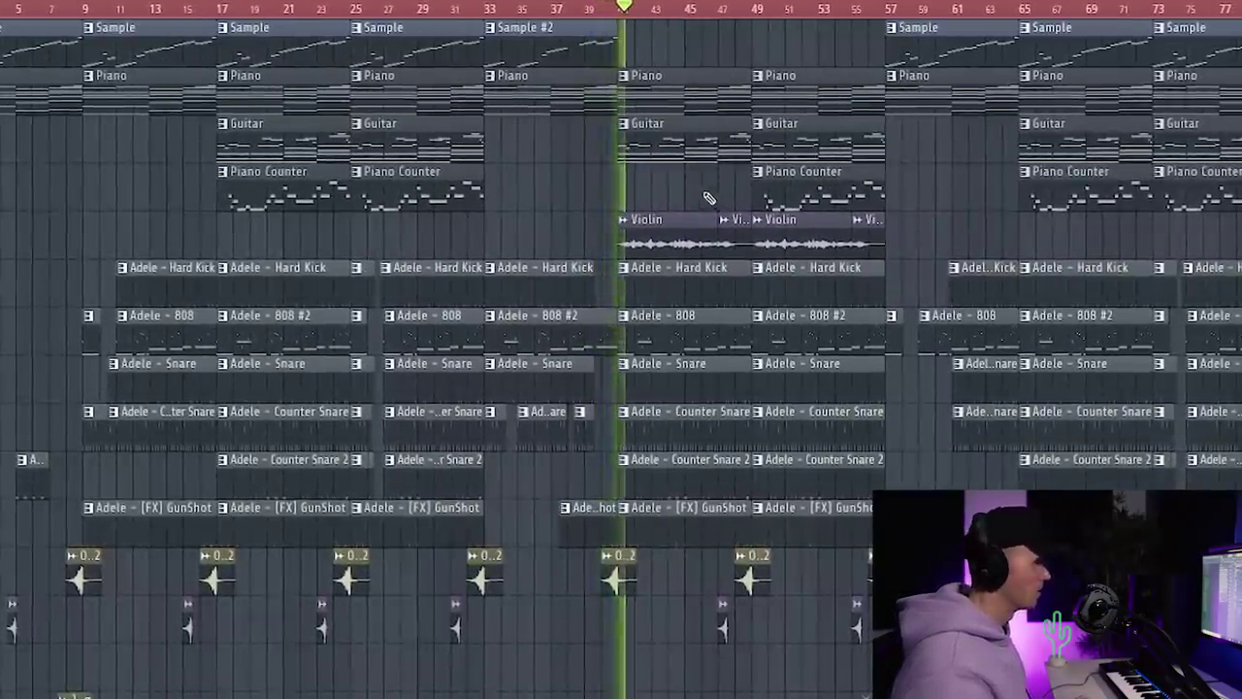
scroll(716, 196, up, 2)
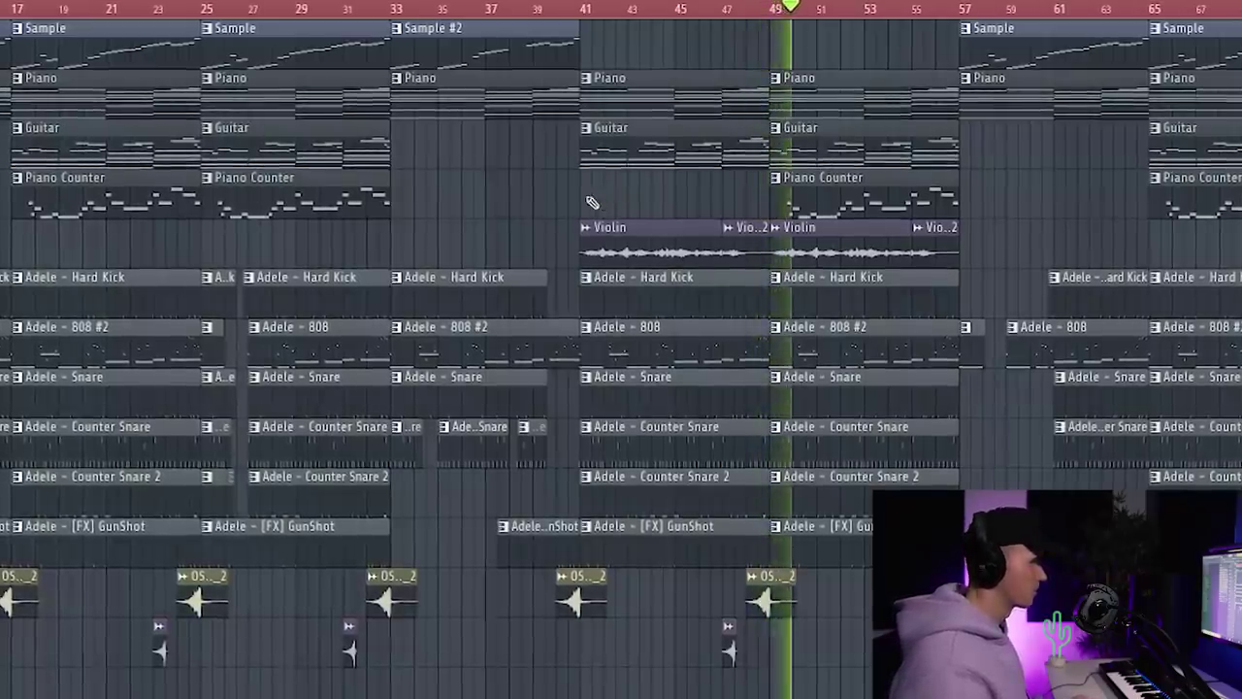
scroll(546, 212, down, 4)
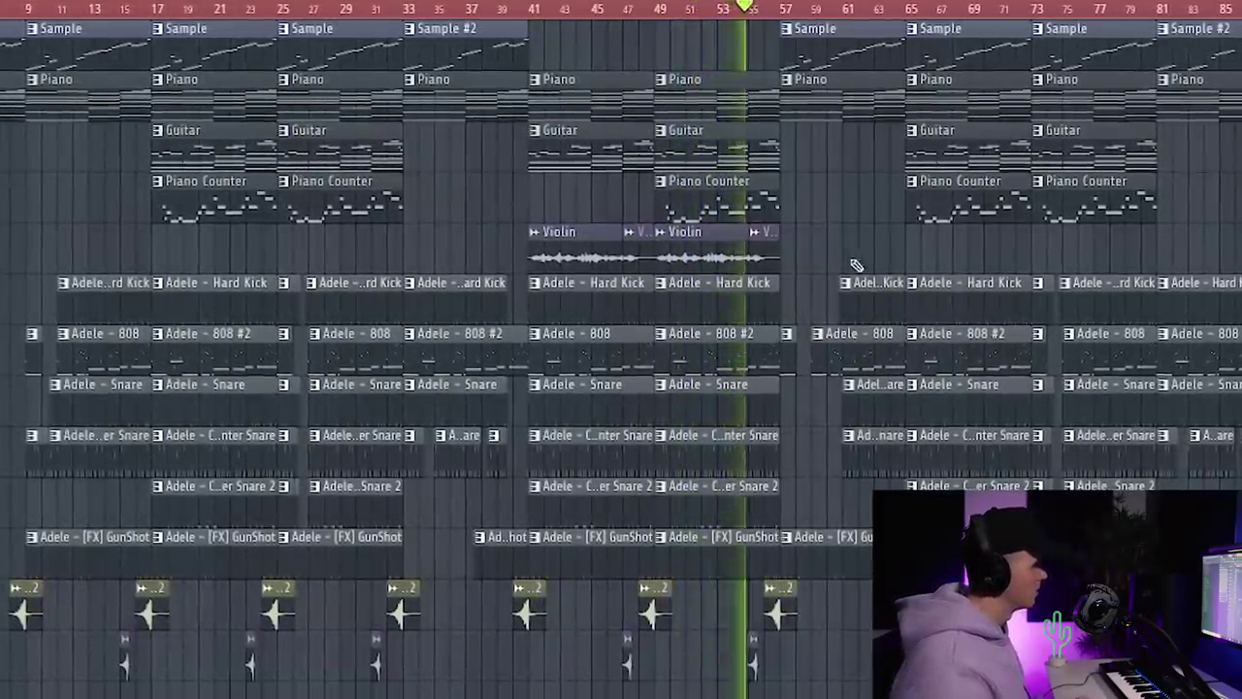
scroll(786, 298, up, 2)
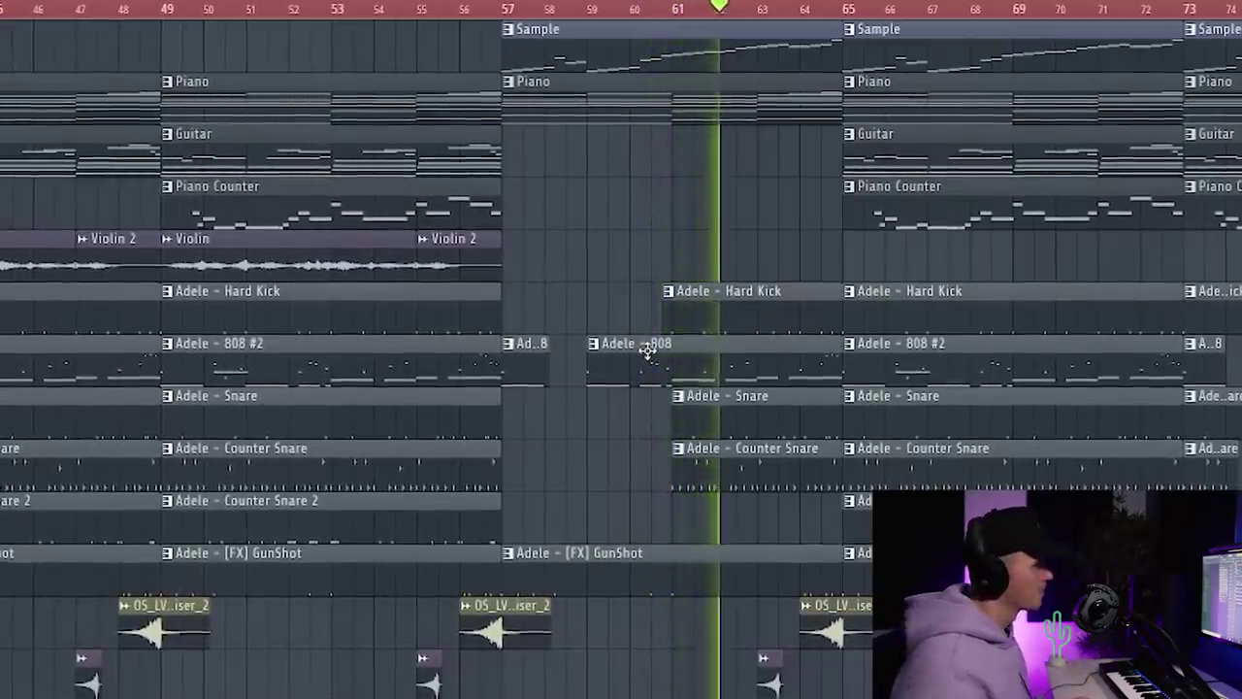
scroll(710, 248, down, 3)
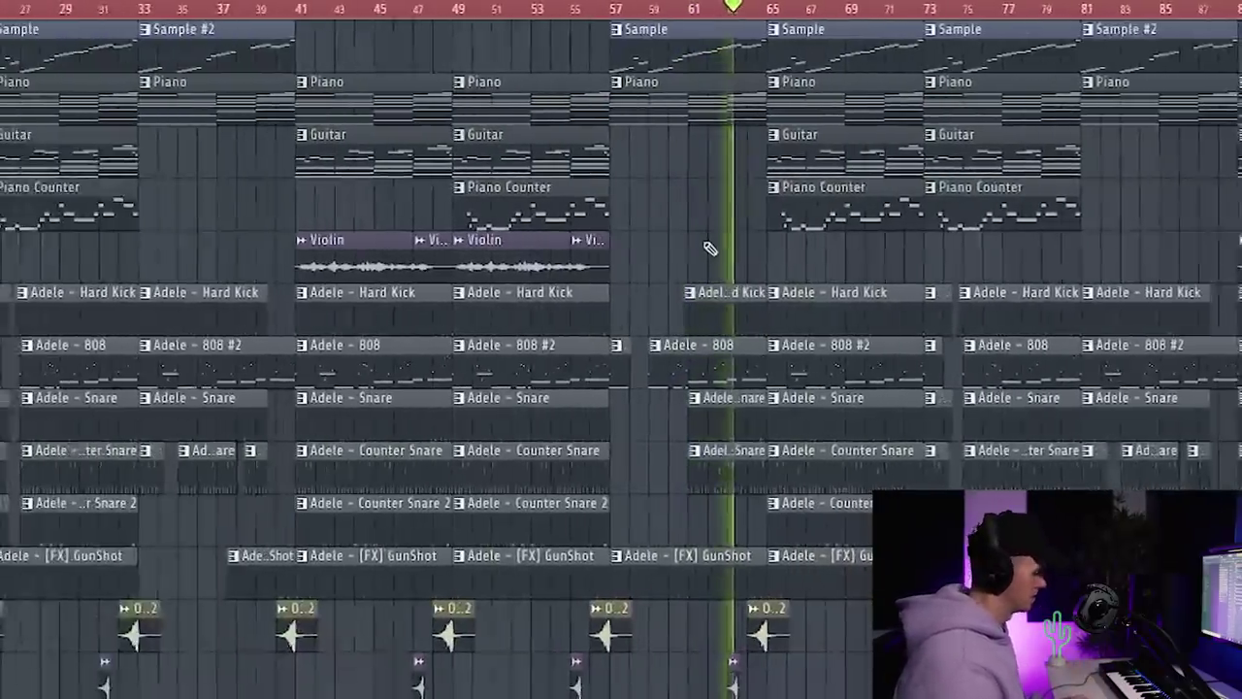
scroll(711, 249, down, 3)
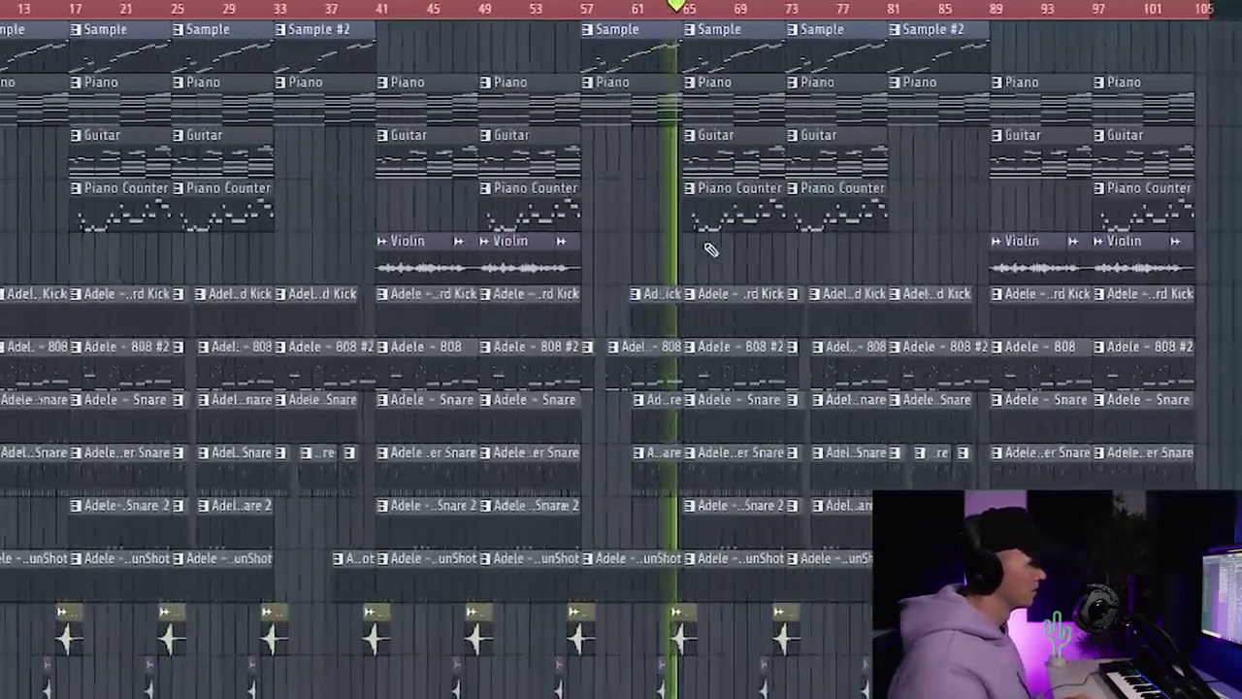
key(space)
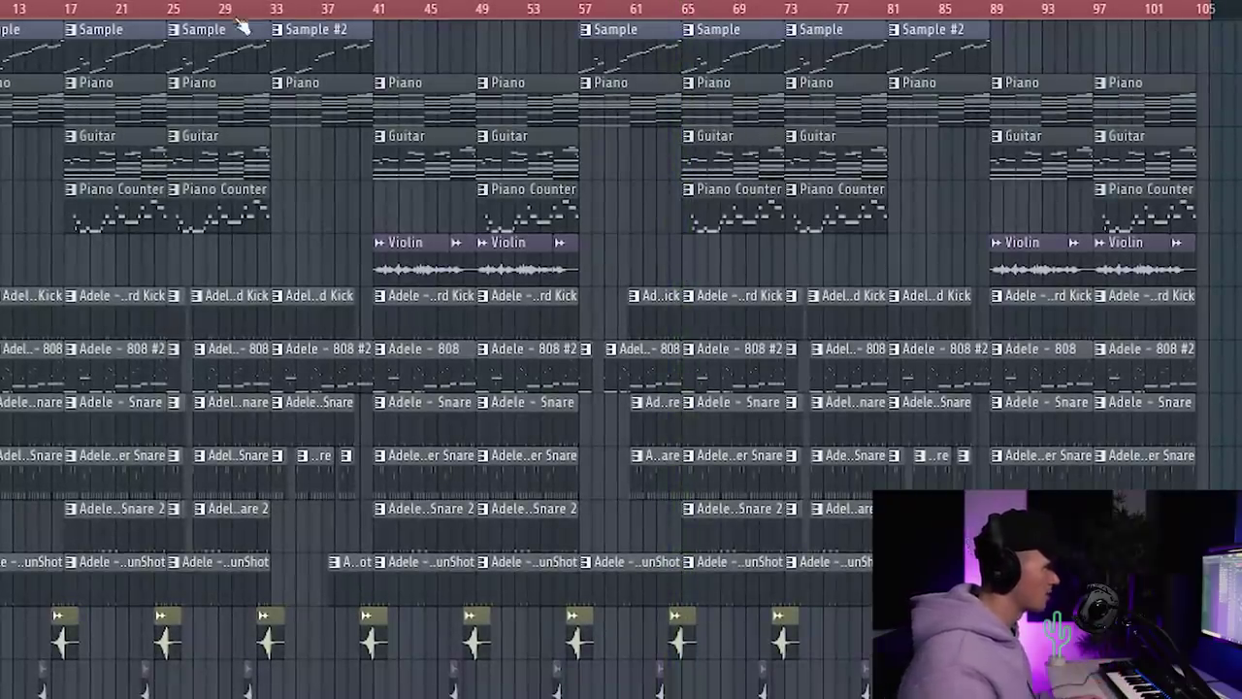